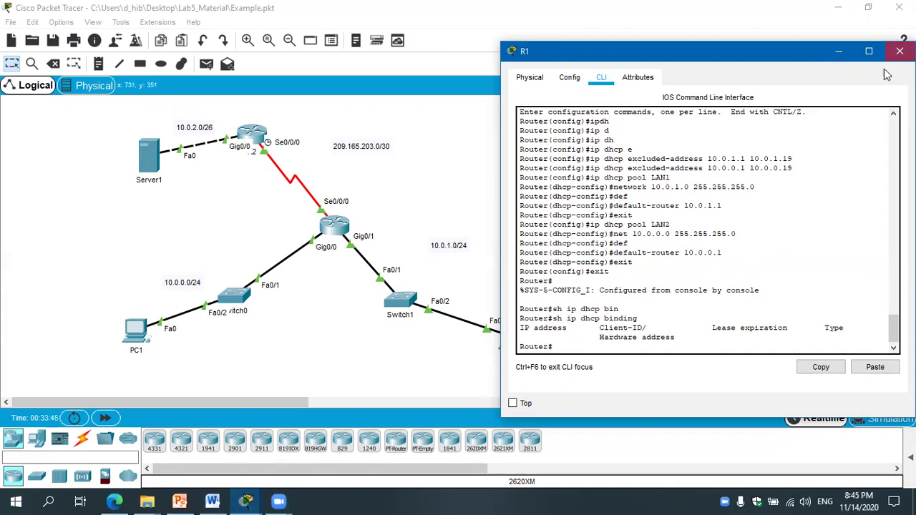
Switch PC1 to DHCP so it obtains 10.0.0.20 from the router.
left_click(900, 51)
left_click(212, 501)
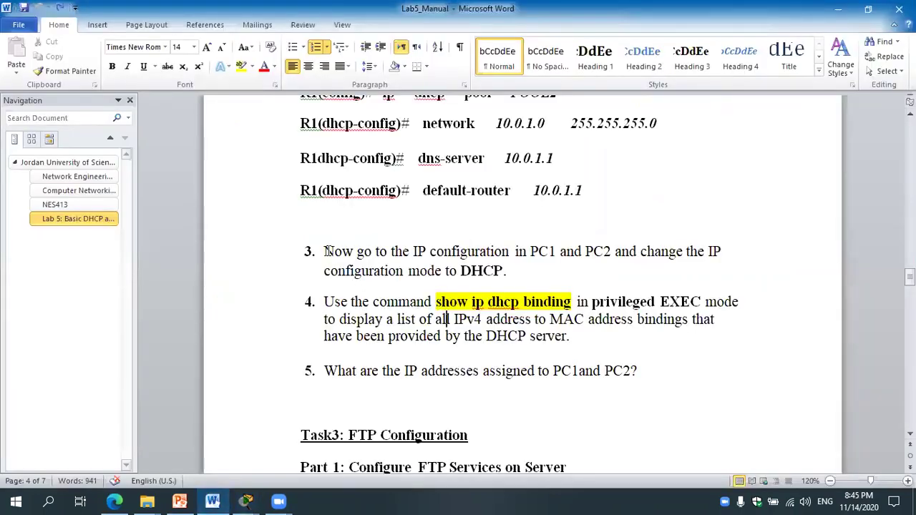
left_click(222, 501)
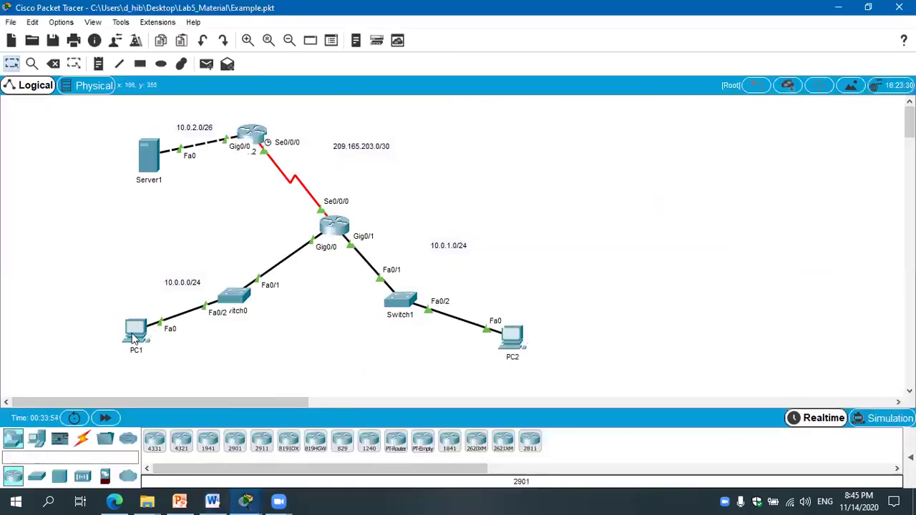
left_click(133, 333)
left_click(376, 88)
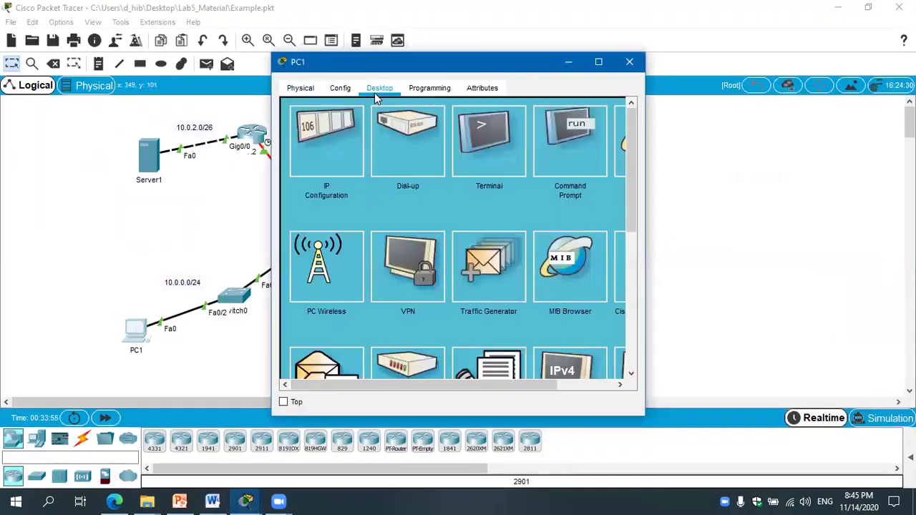
left_click(333, 150)
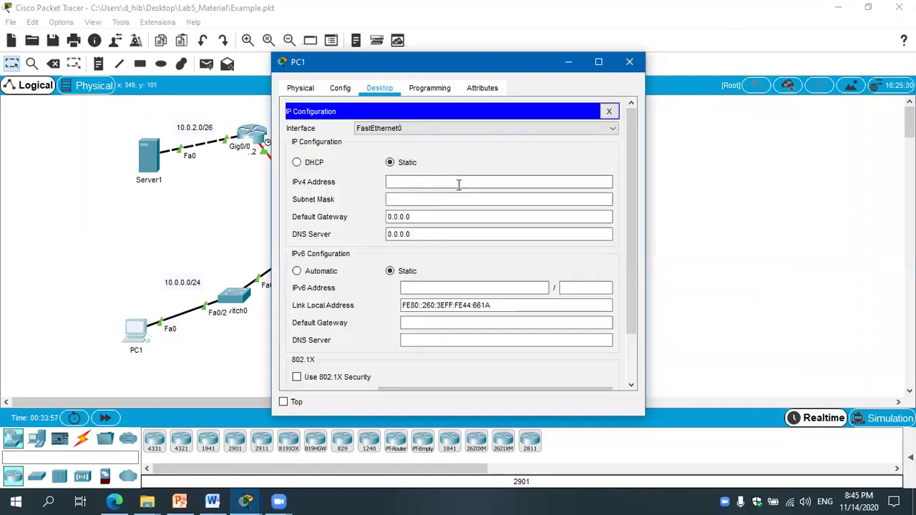
left_click(297, 163)
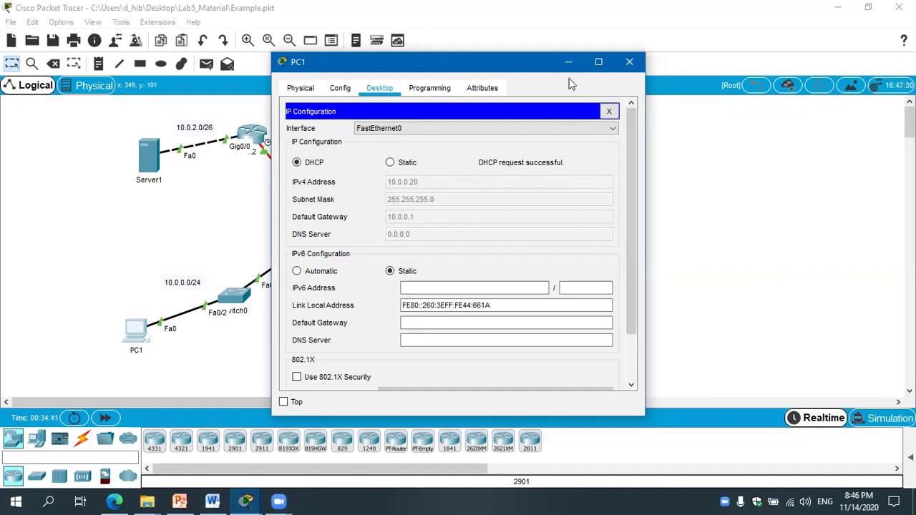
left_click(629, 61)
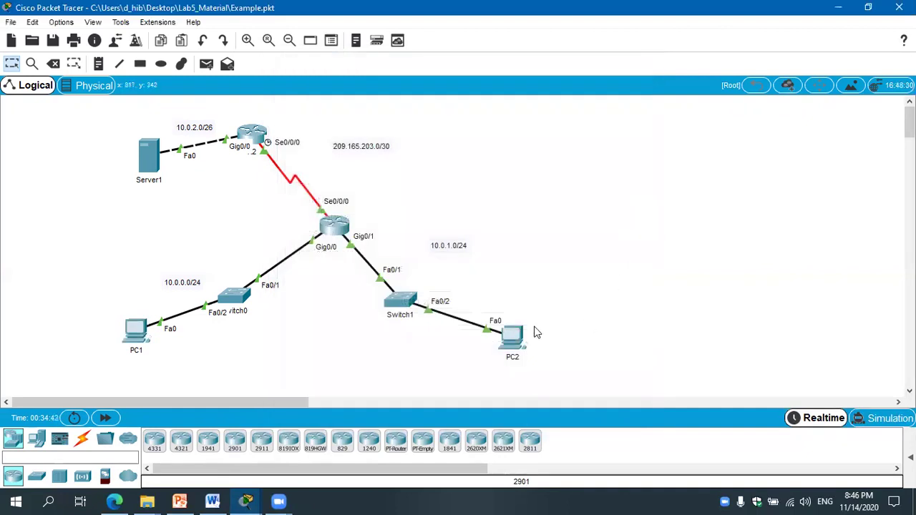
Switch PC2 to DHCP so it obtains 10.0.1.20 with gateway 10.0.1.1.
left_click(511, 337)
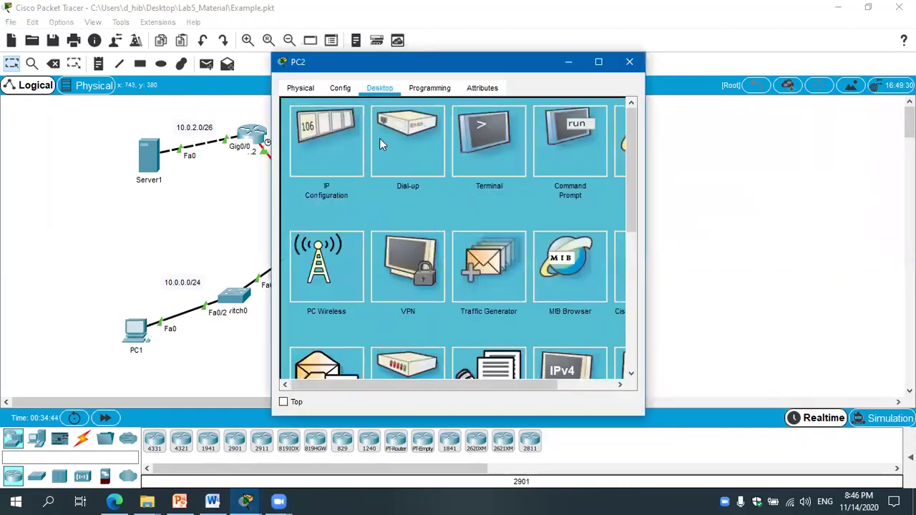
left_click(315, 147)
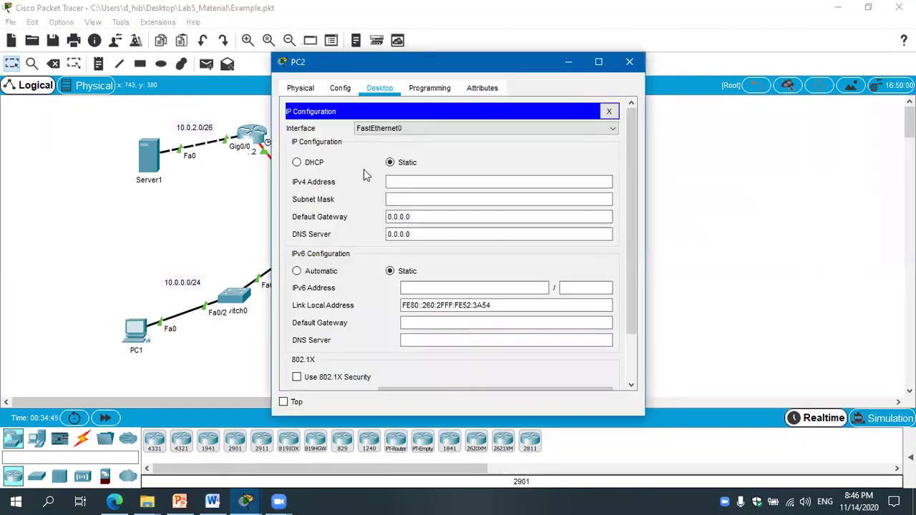
left_click(309, 162)
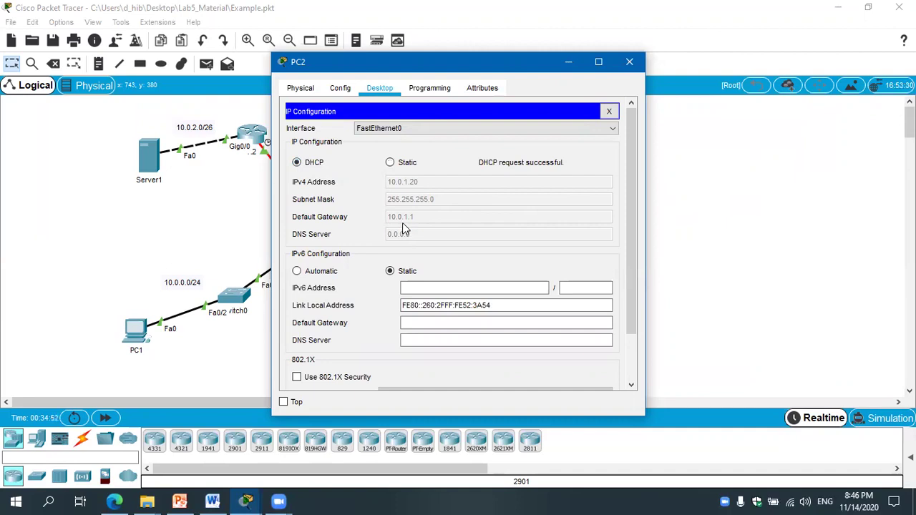
left_click(628, 63)
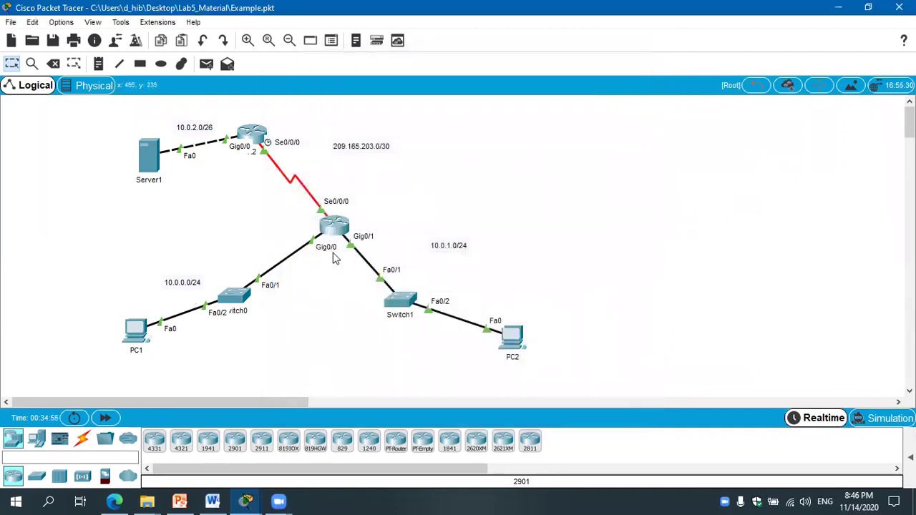
left_click(339, 224)
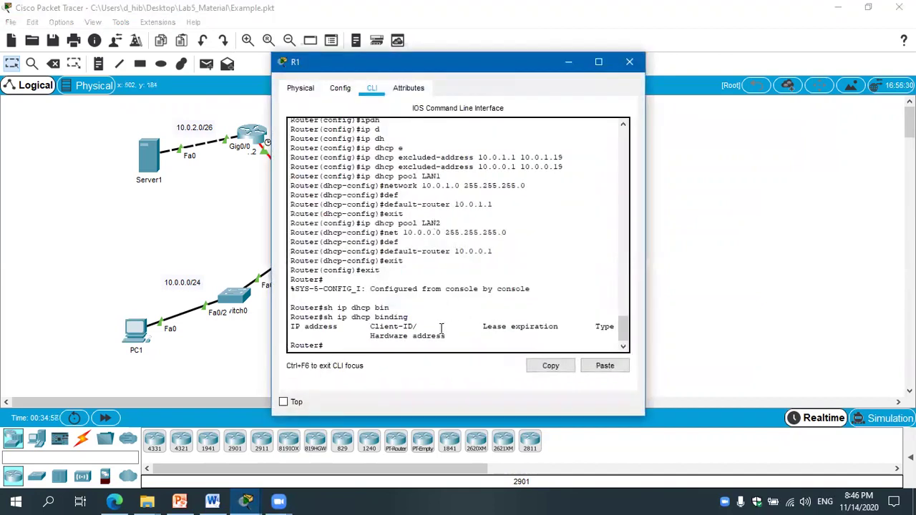
right_click(415, 345)
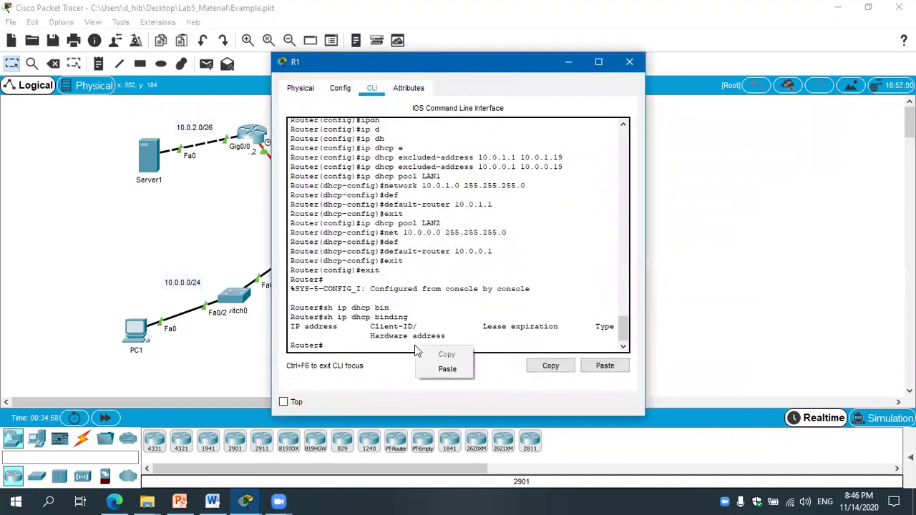
left_click(347, 383)
key("Up")
key("Return")
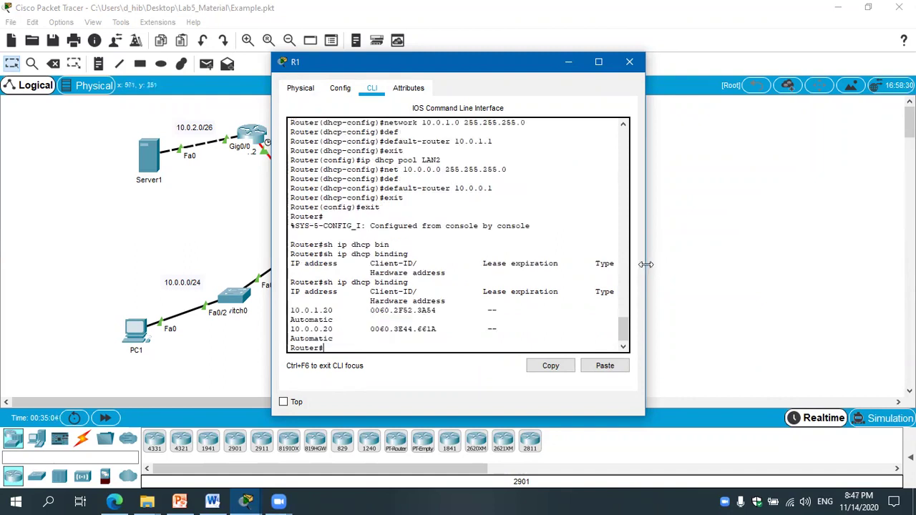
left_click_drag(646, 264, 843, 264)
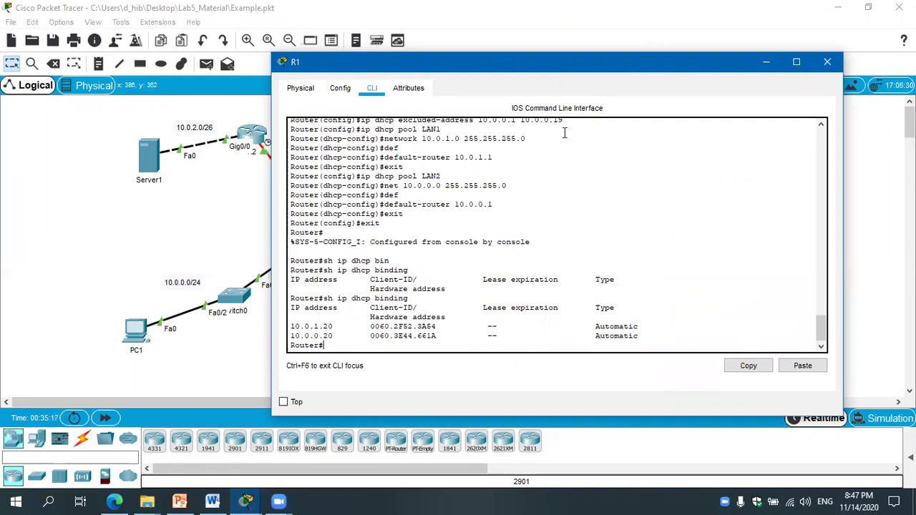
left_click(826, 62)
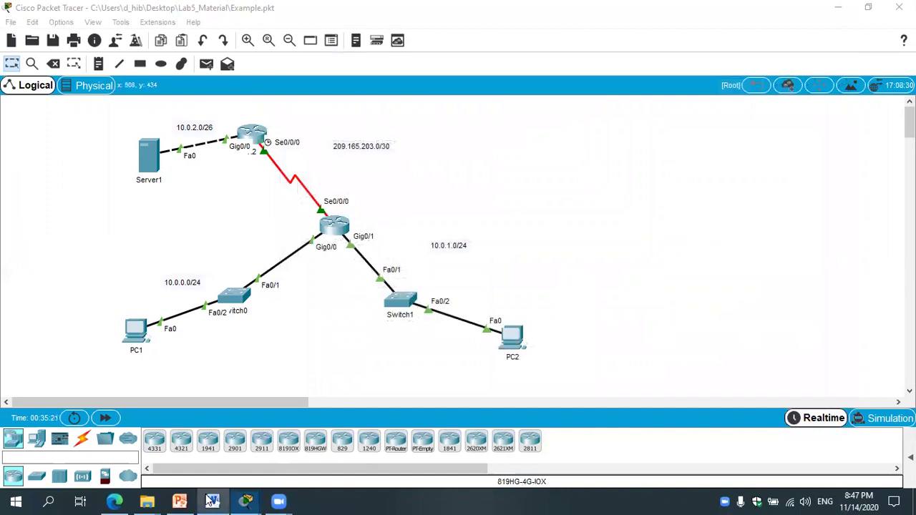
Scroll Lab5_Manual down to Task3: FTP Configuration and Server1's FTP user-account table.
left_click(212, 501)
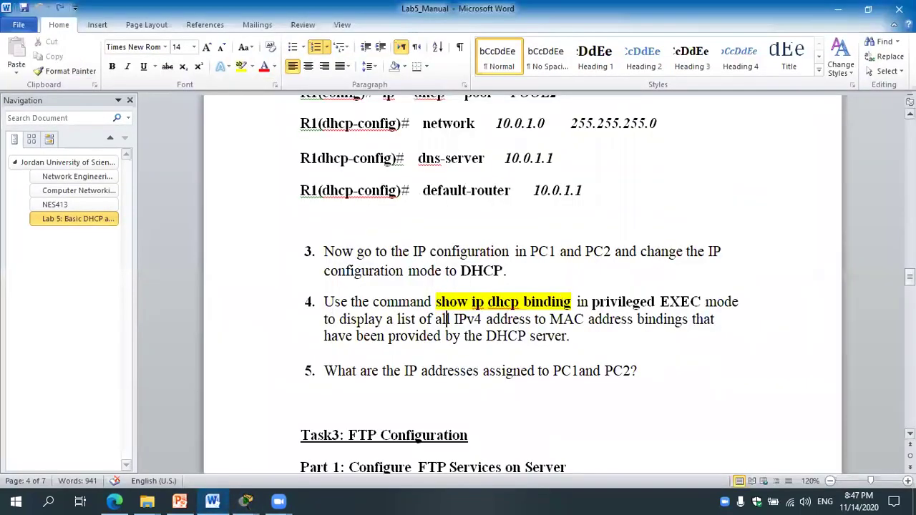
scroll(445, 319, "down", 3)
left_click_drag(909, 282, 910, 292)
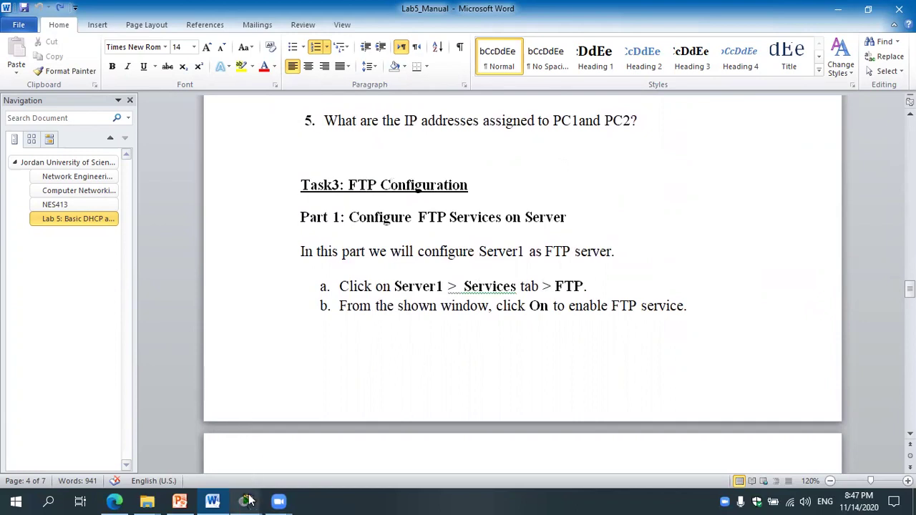
mouse_move(254, 501)
left_click(392, 449)
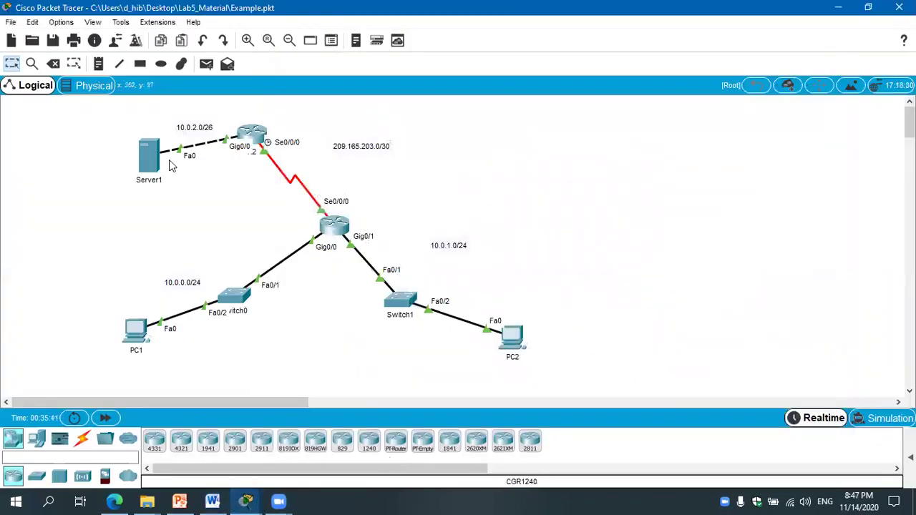
mouse_move(152, 163)
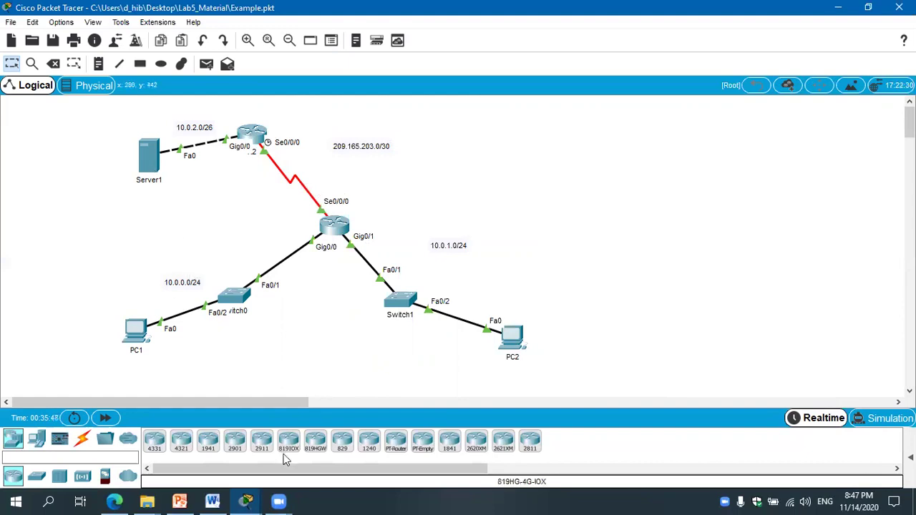
left_click(222, 502)
left_click_drag(909, 288, 910, 294)
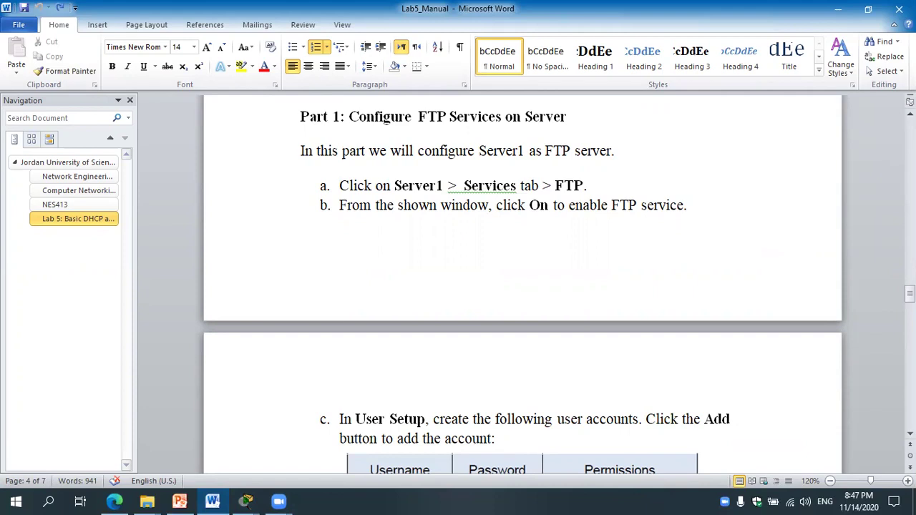
left_click_drag(910, 294, 910, 305)
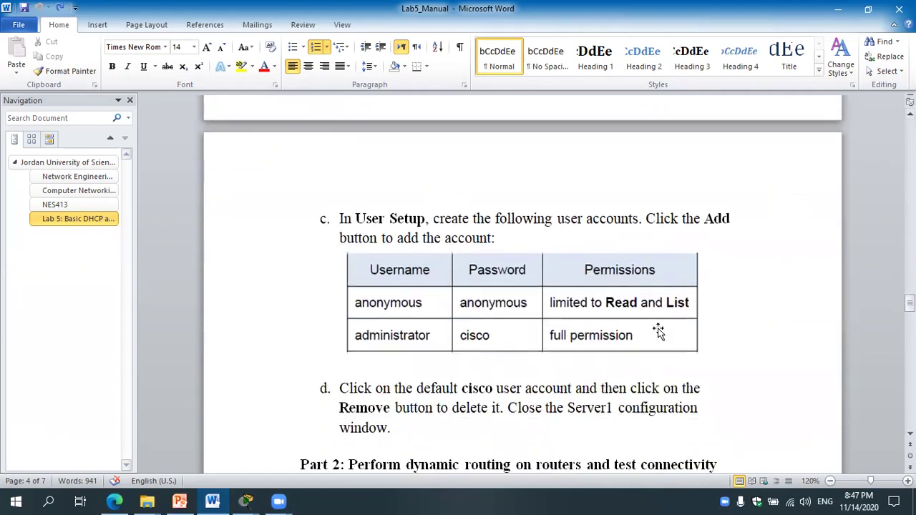
left_click(246, 501)
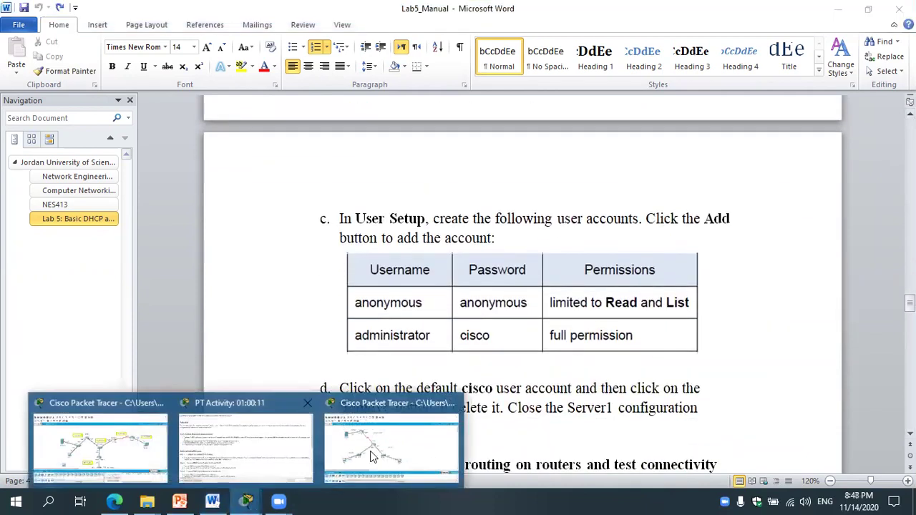
left_click(417, 478)
Show Server1's FTP service, which lists only the default cisco account with RWDNL permissions.
left_click(150, 161)
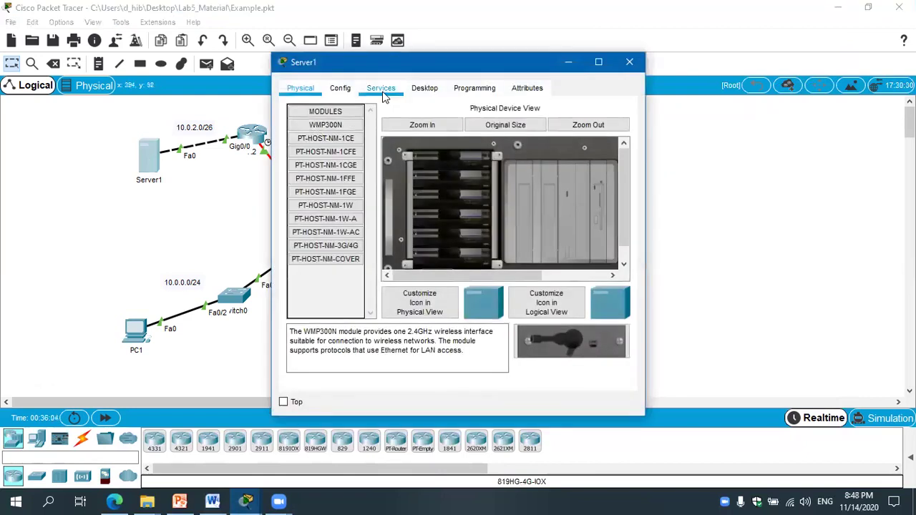
left_click(381, 90)
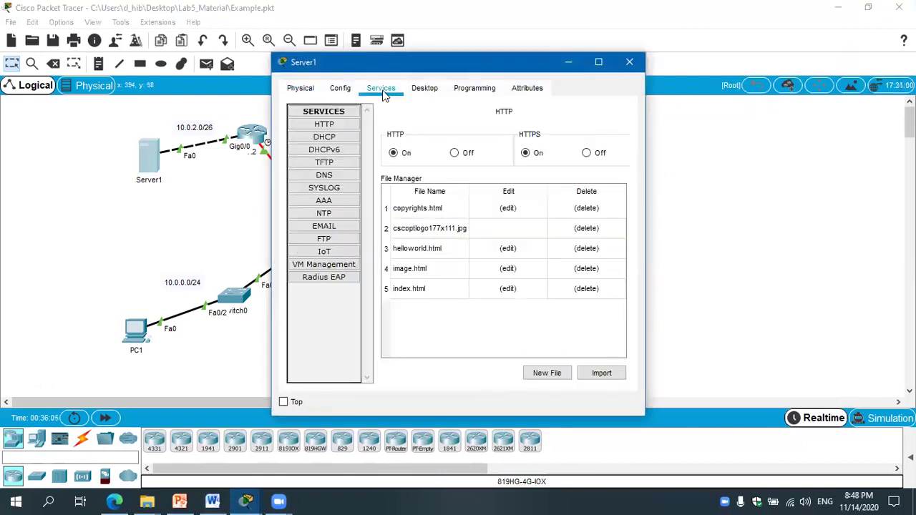
left_click(325, 241)
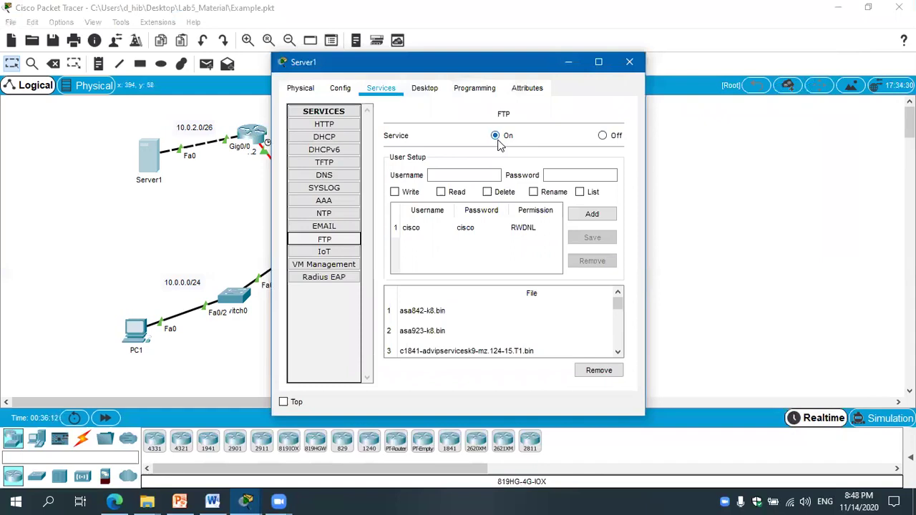
left_click(472, 175)
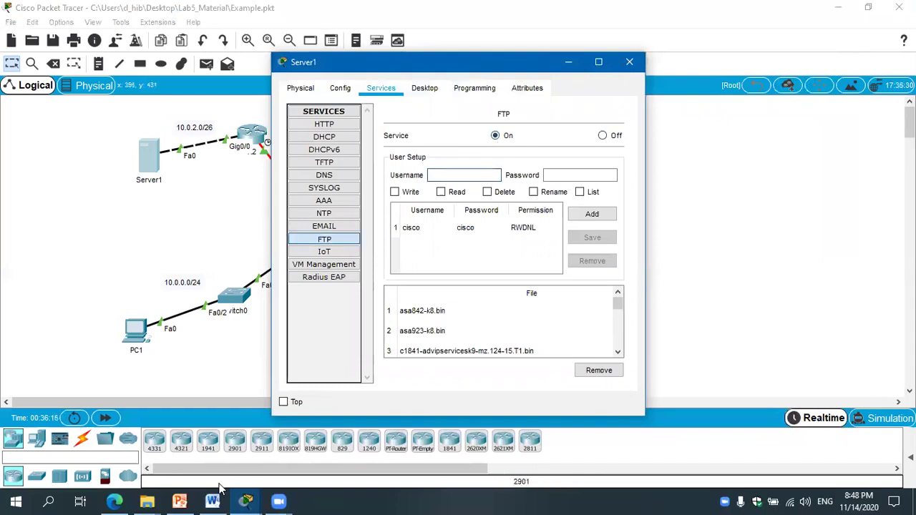
mouse_move(212, 501)
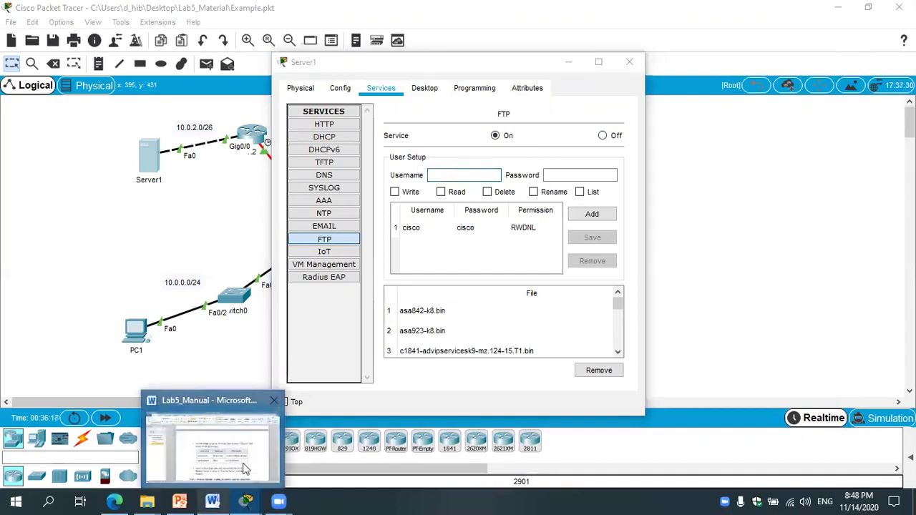
left_click(211, 449)
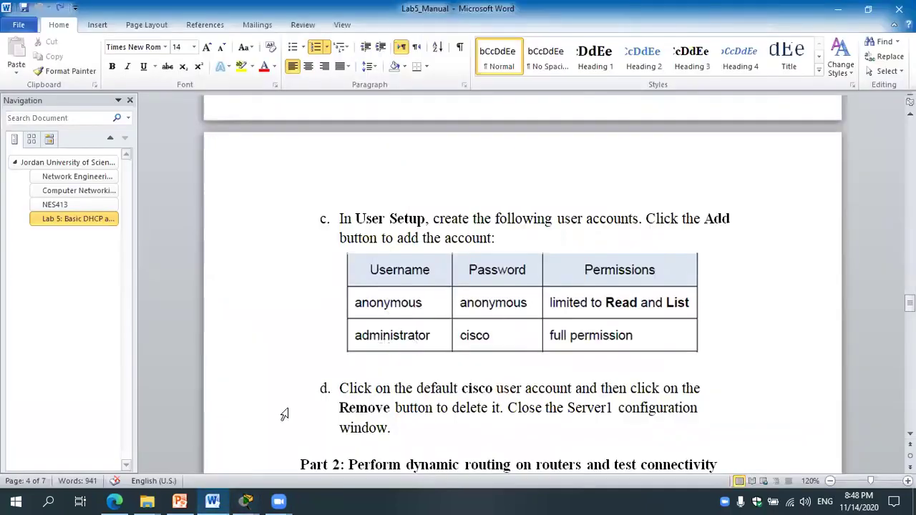
left_click(212, 502)
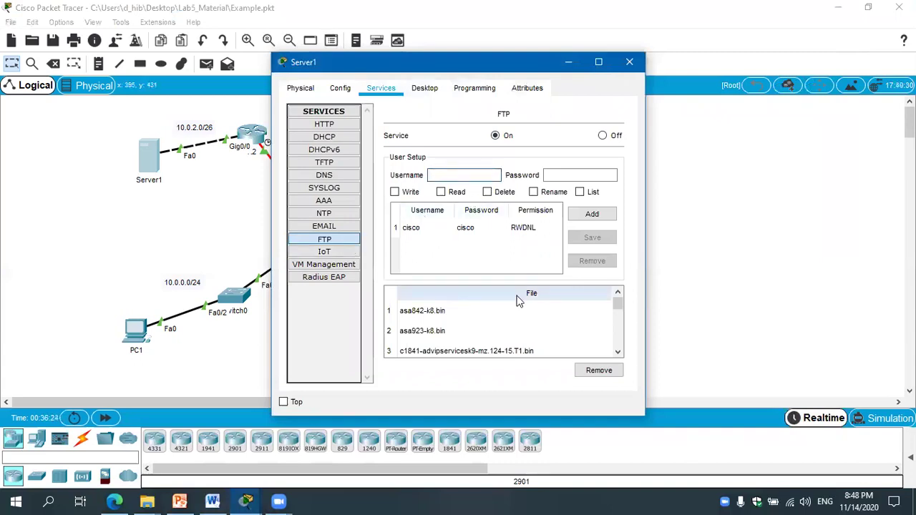
Add an FTP account named admin with a password and full permissions.
type("admin")
left_click(582, 172)
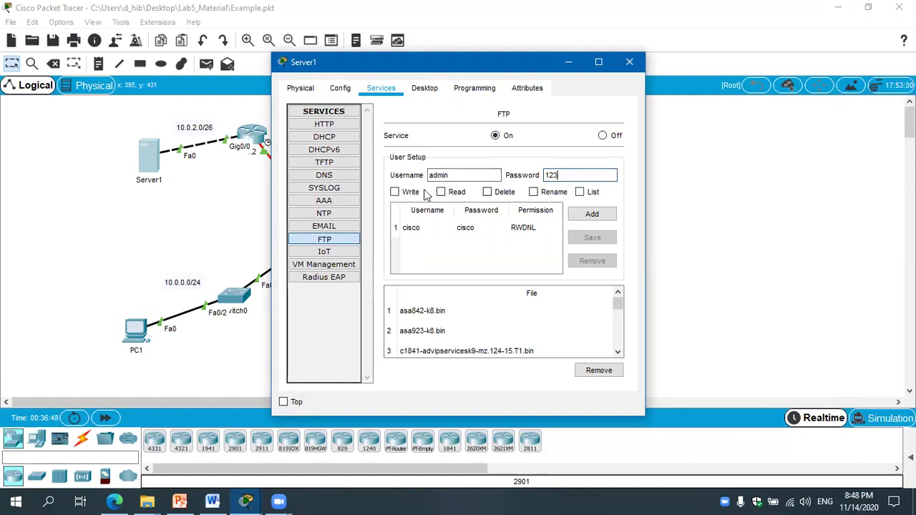
left_click(395, 193)
left_click(451, 194)
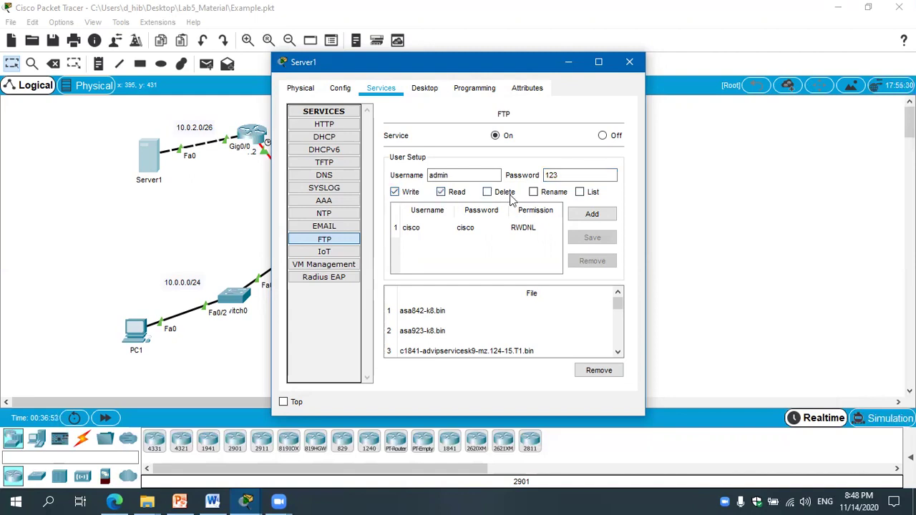
left_click(511, 195)
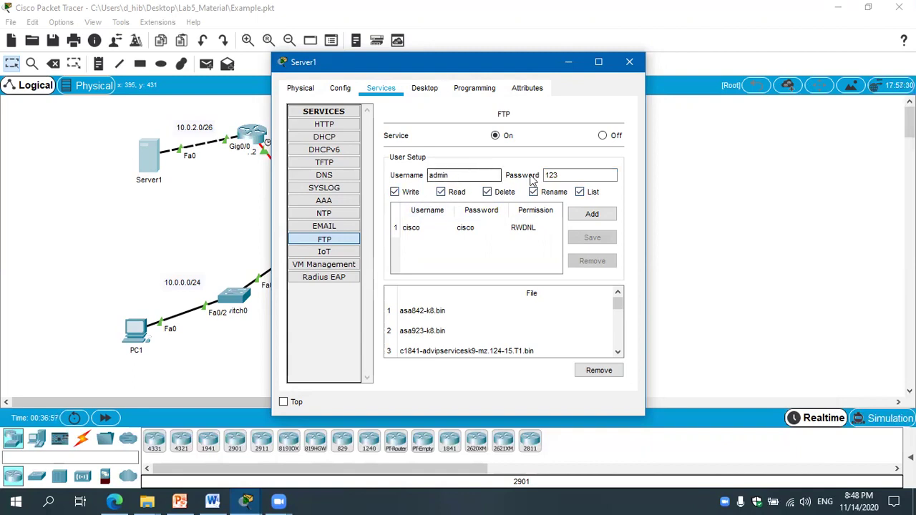
left_click(590, 214)
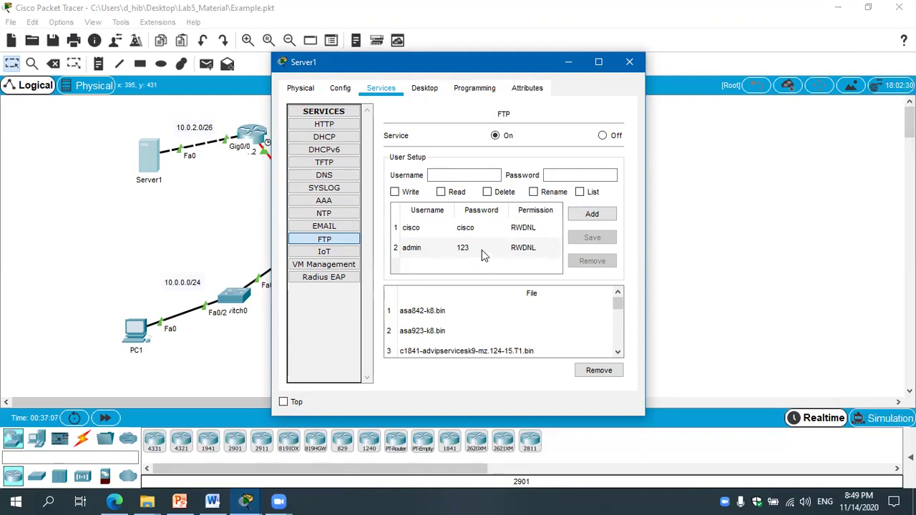
Remove the default cisco account from Server1's FTP user list.
left_click(466, 227)
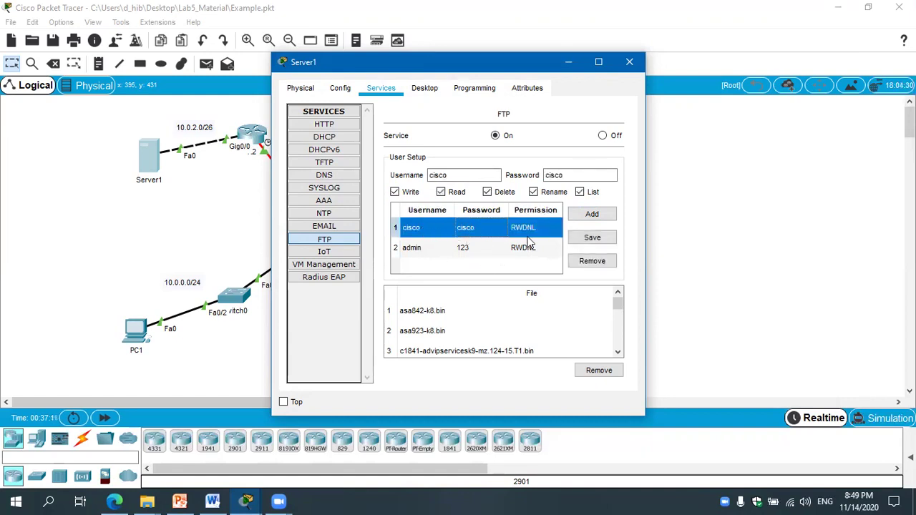
left_click(603, 262)
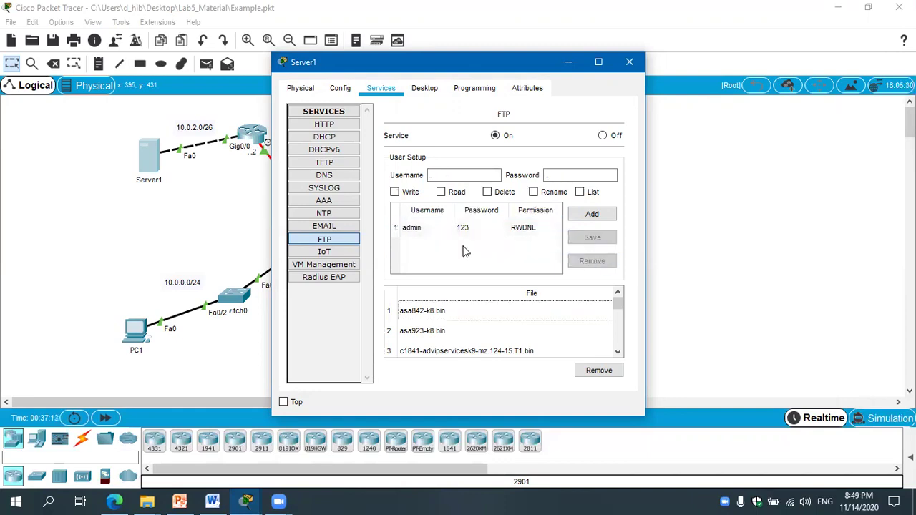
left_click(473, 232)
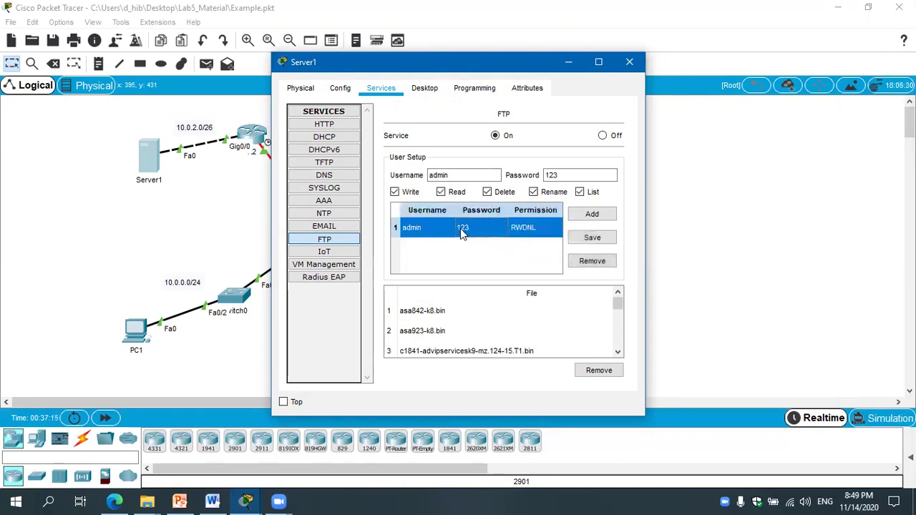
Re-save the admin account's permissions, leaving it with full RWDNL access.
left_click(580, 192)
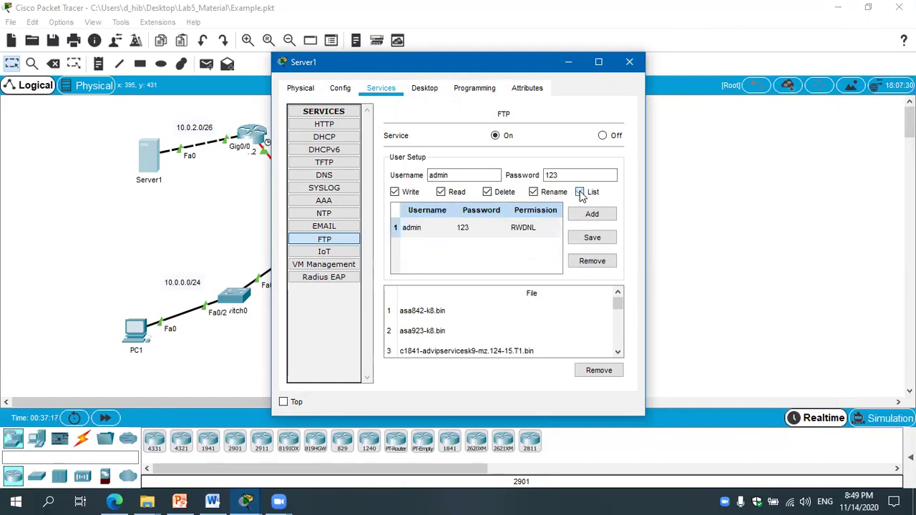
left_click(592, 240)
left_click(585, 194)
Enter username user and a new password for a second FTP account.
left_click(459, 176)
double_click(459, 176)
type("u")
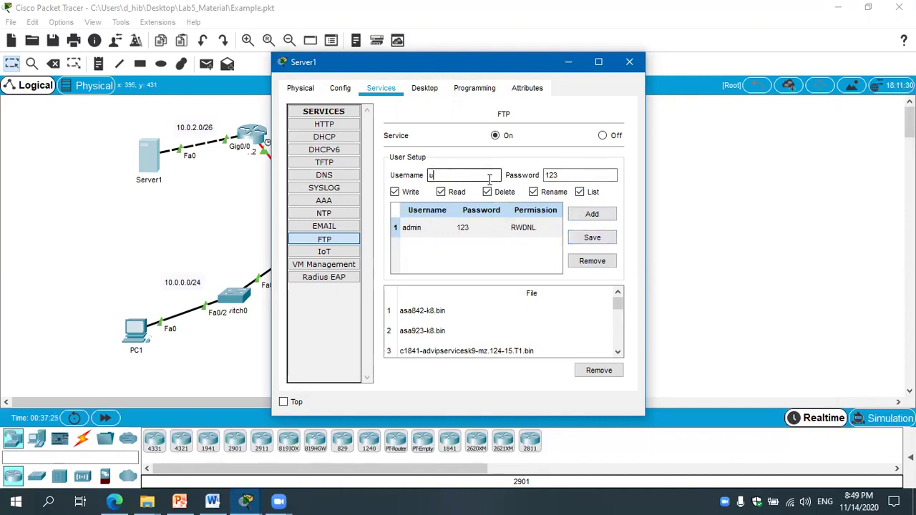
type("ser")
left_click(577, 176)
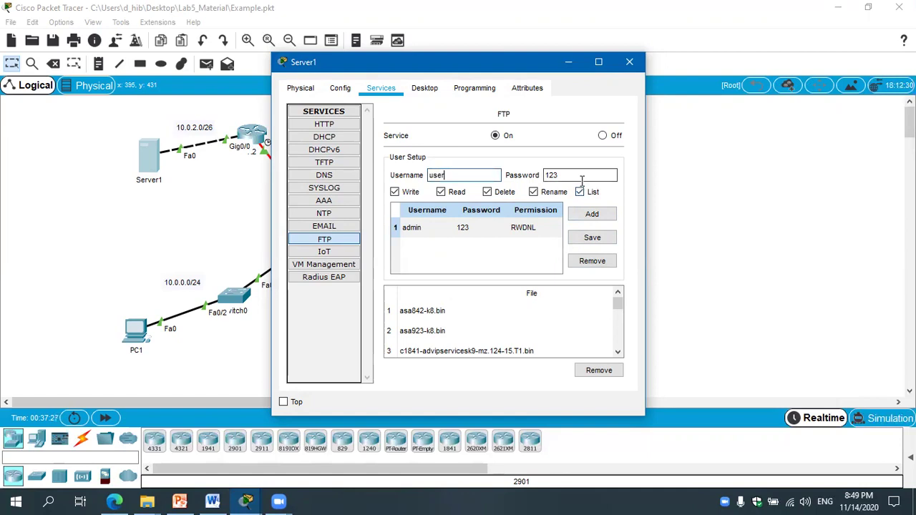
double_click(577, 176)
type("456")
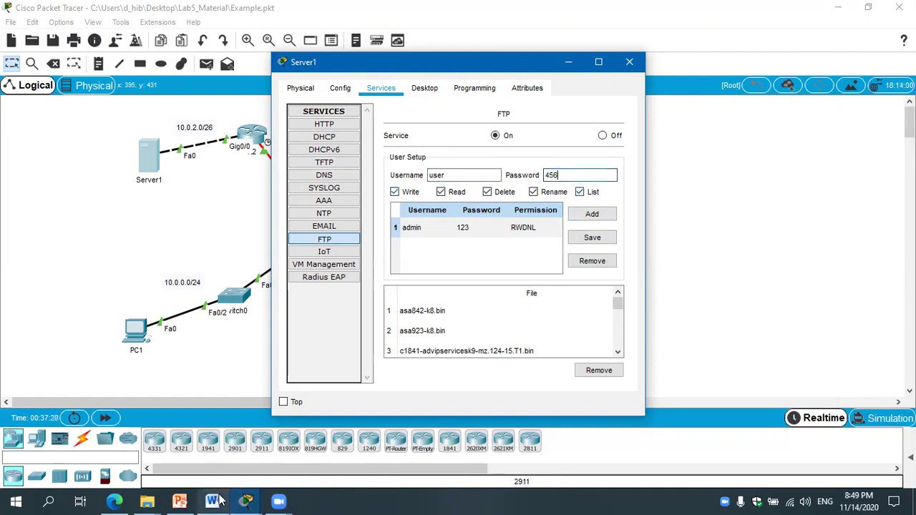
Untick Write, Delete and Rename and add user as a read-and-list (RL) account.
left_click(212, 501)
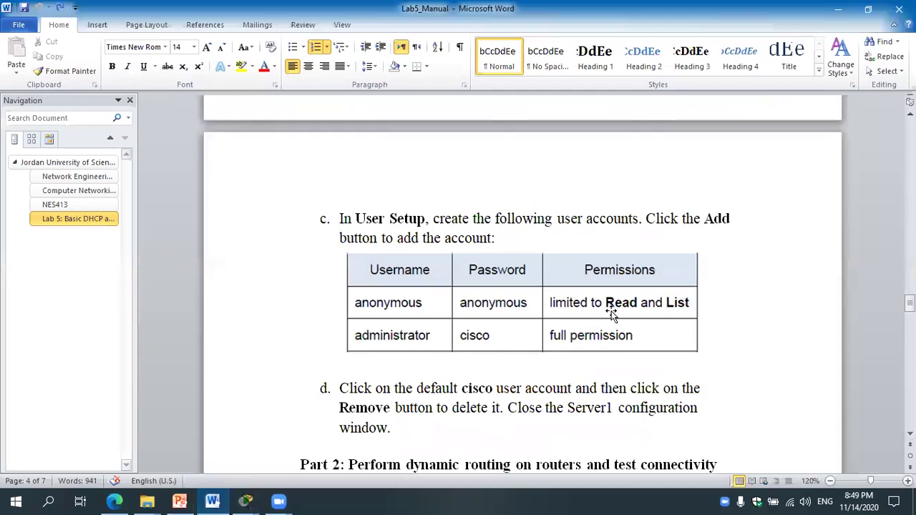
left_click(246, 501)
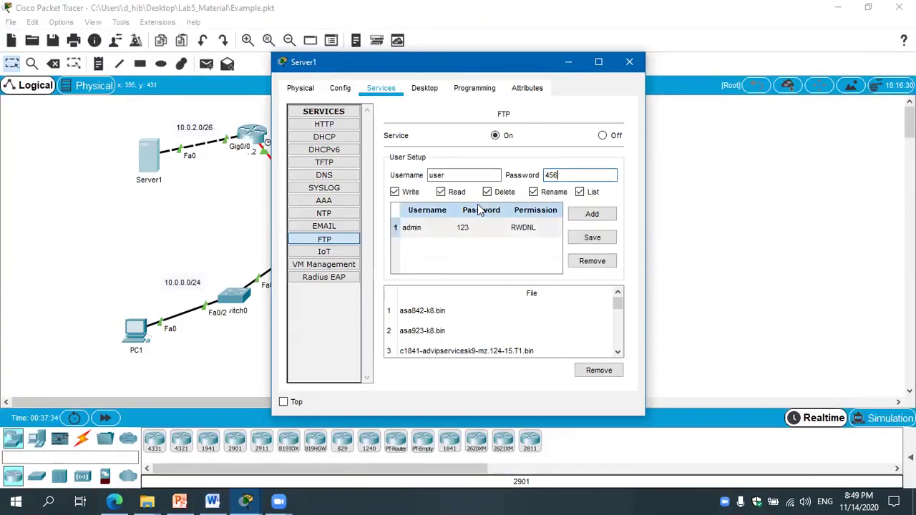
left_click(405, 193)
left_click(505, 193)
left_click(555, 194)
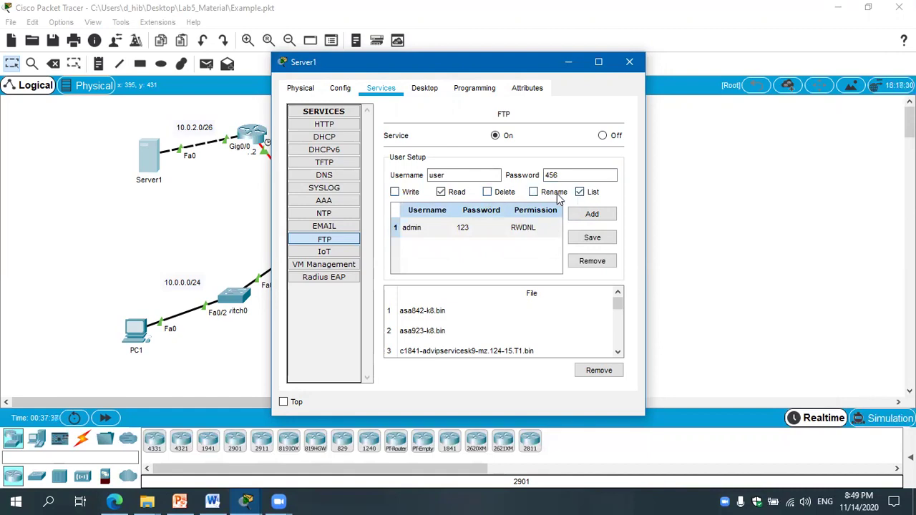
left_click(592, 216)
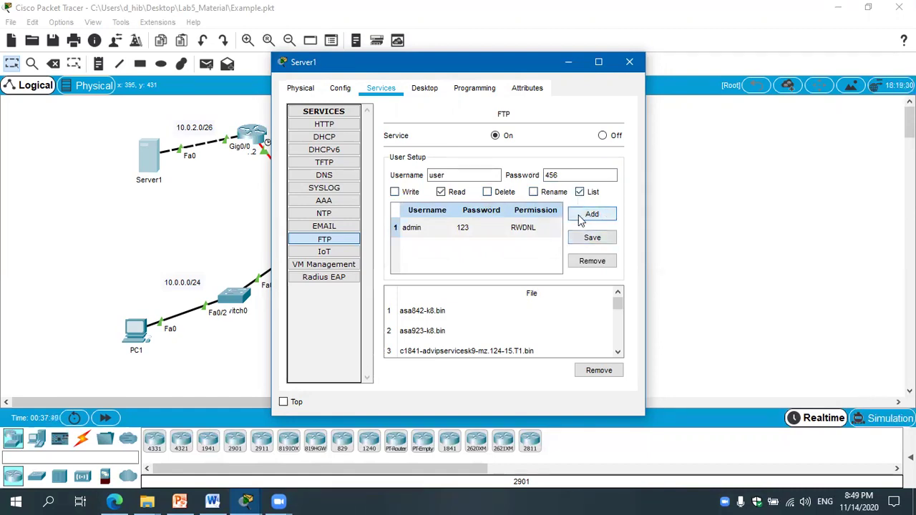
left_click(598, 219)
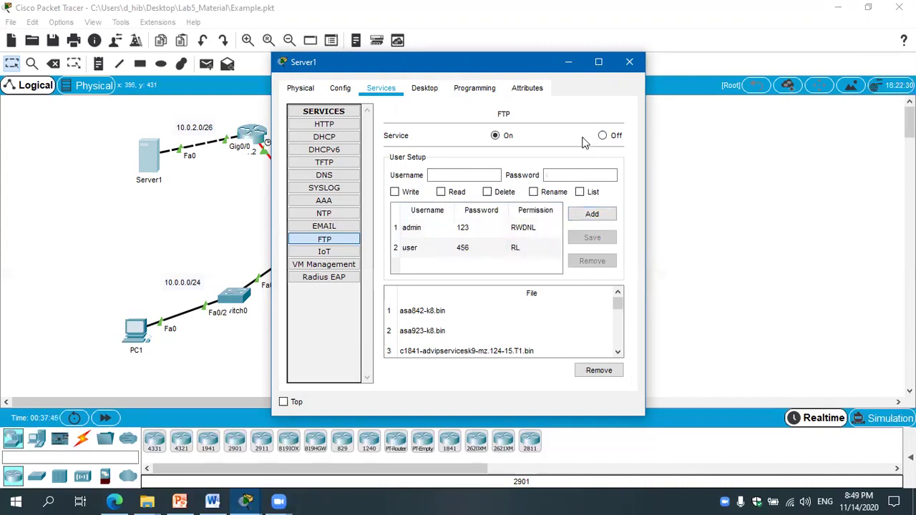
Review the admin and user accounts, then close Server1's configuration window.
left_click(473, 229)
left_click(474, 248)
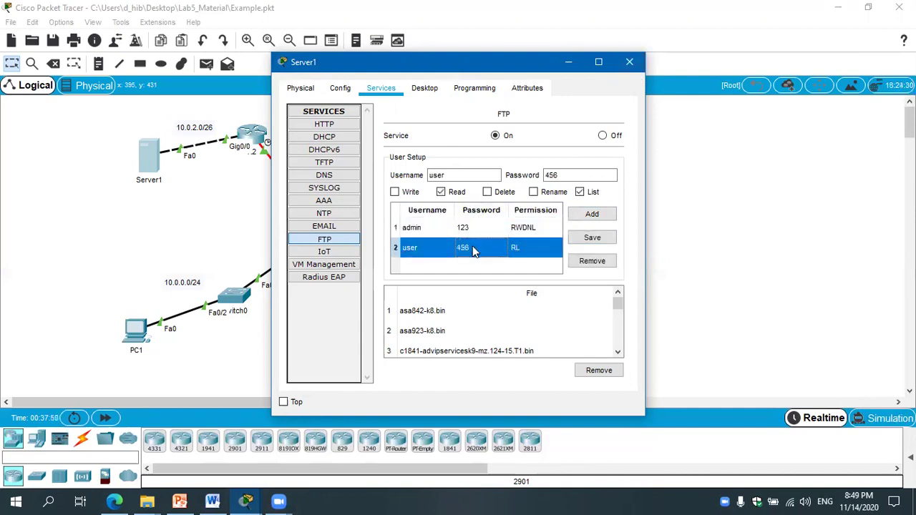
left_click_drag(619, 300, 620, 236)
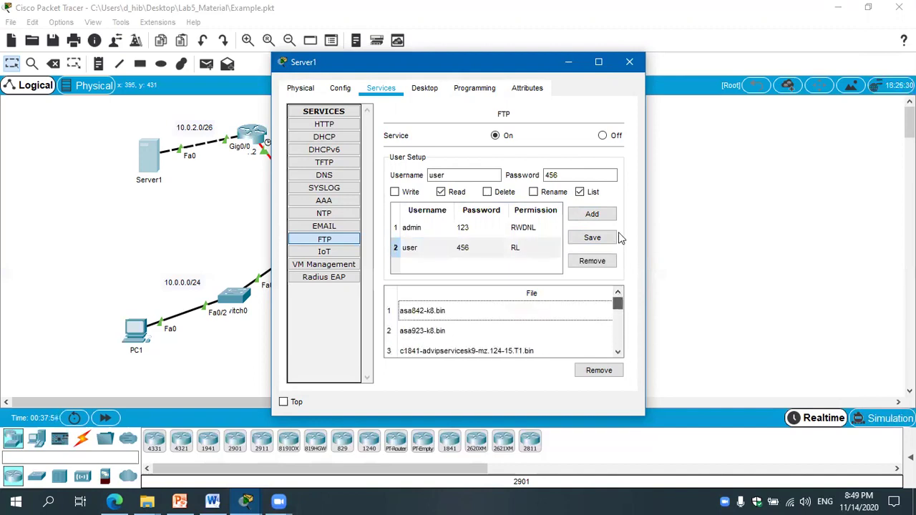
left_click(629, 61)
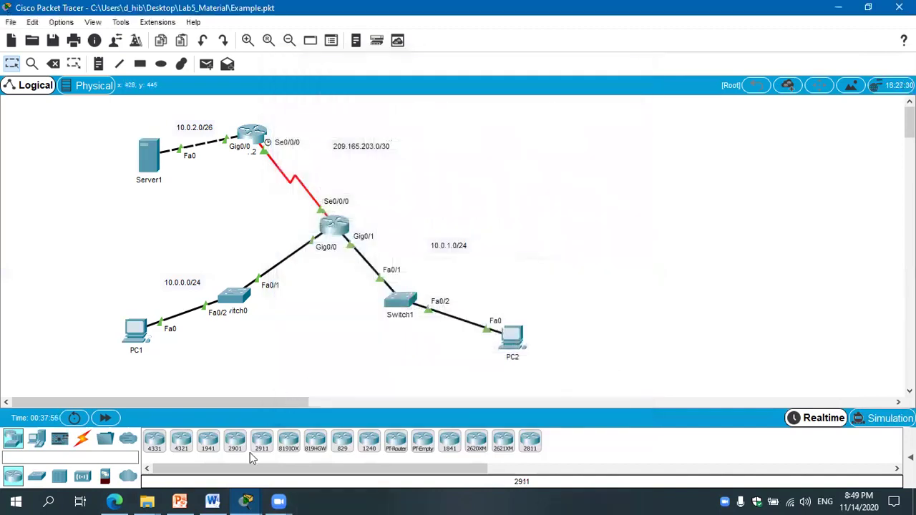
left_click(214, 501)
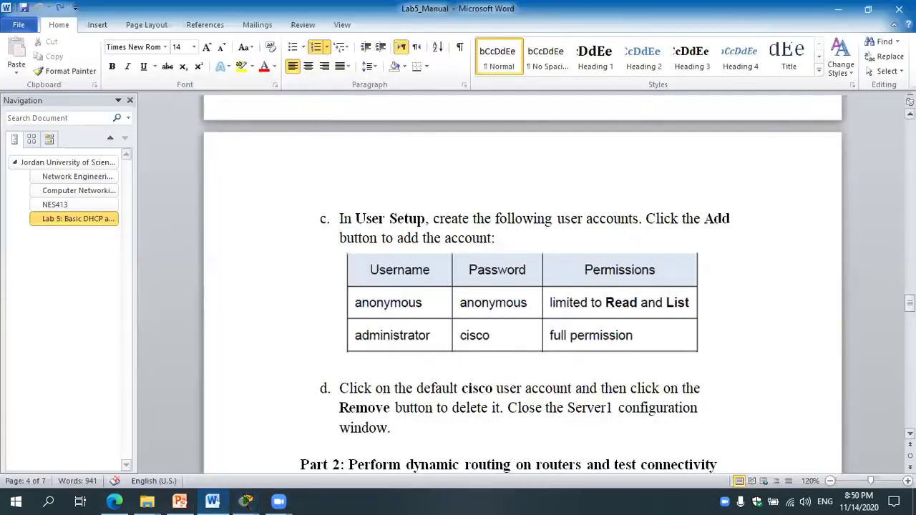
scroll(341, 286, "down", 7)
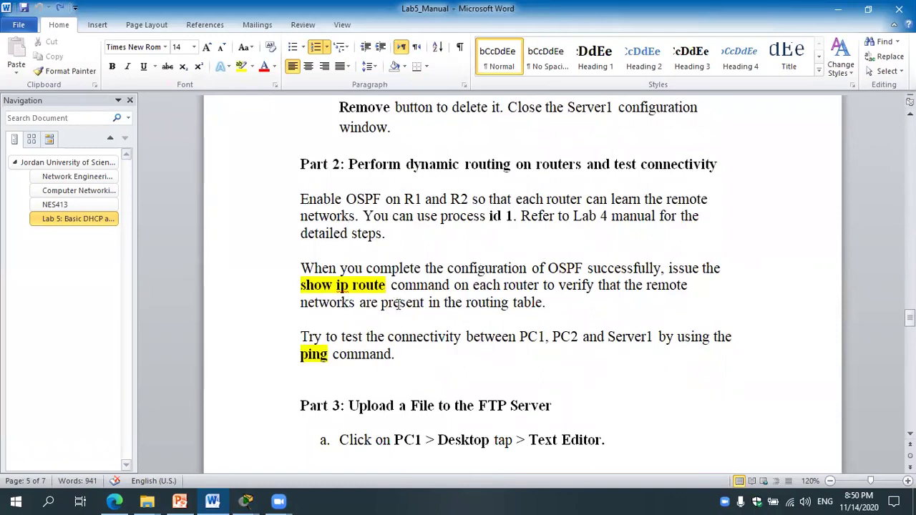
left_click(246, 501)
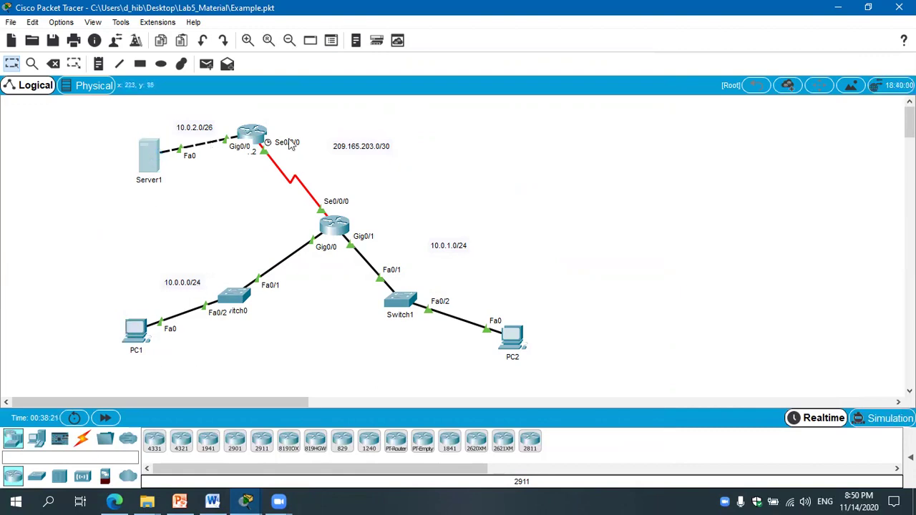
Copy Server1's IPv4 address 10.0.2.2 from its IP Configuration, then bring up PC1's desktop.
left_click(152, 155)
left_click(424, 89)
left_click(415, 137)
left_click_drag(420, 166, 334, 160)
key("ctrl+c")
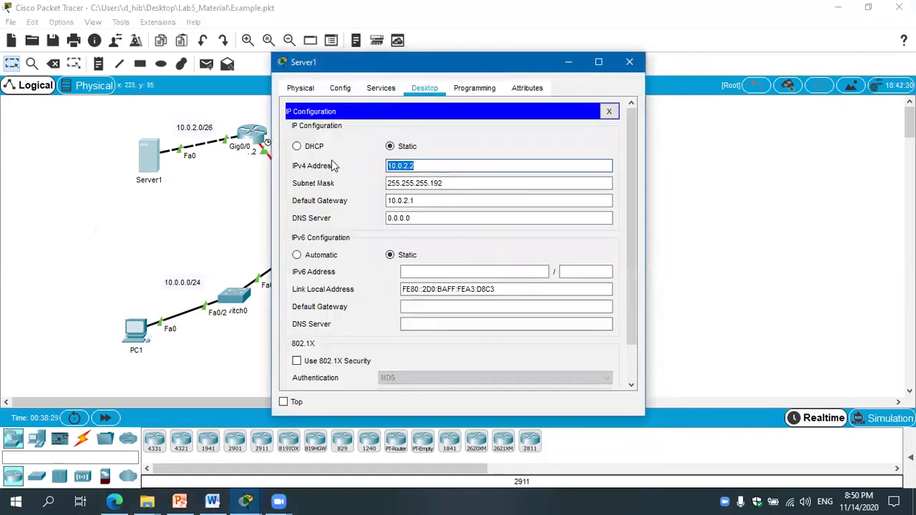
left_click(630, 63)
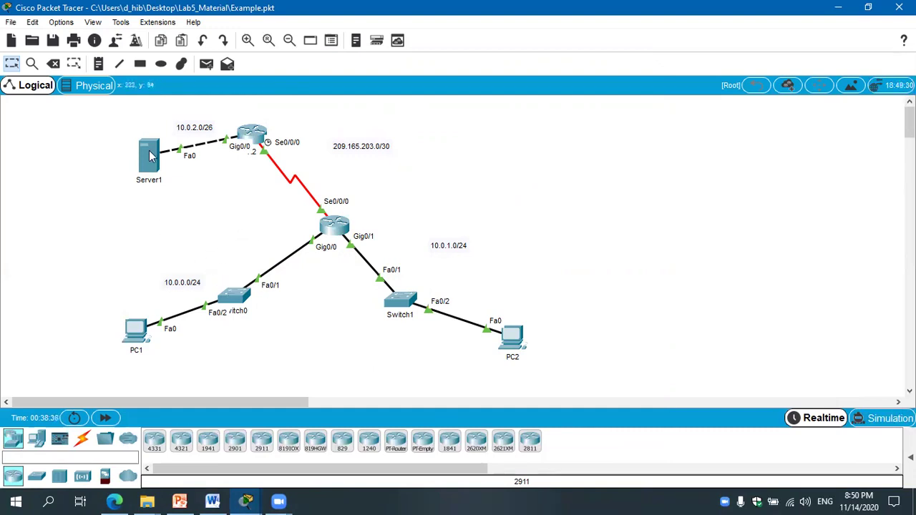
left_click(135, 327)
Ping Server1 at 10.0.2.2 from PC1, fast-forwarding time to get the replies.
scroll(481, 152, "up", 2)
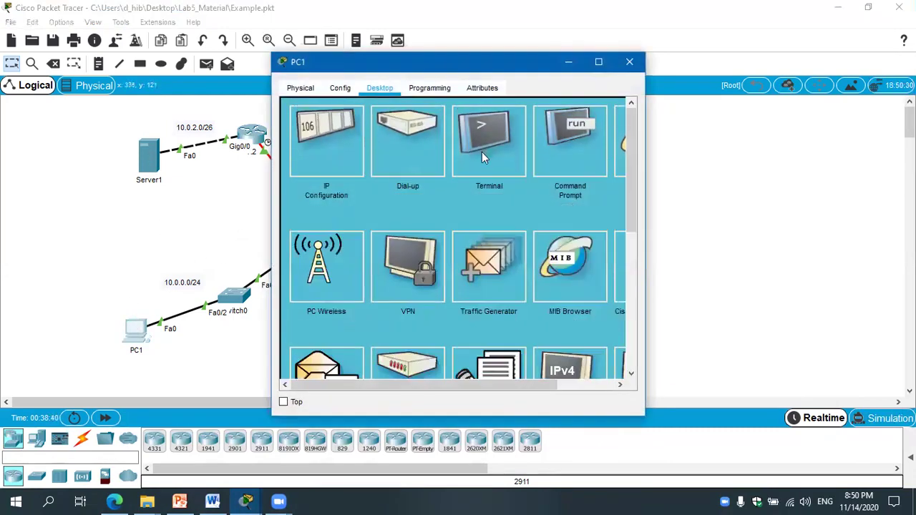
left_click(565, 161)
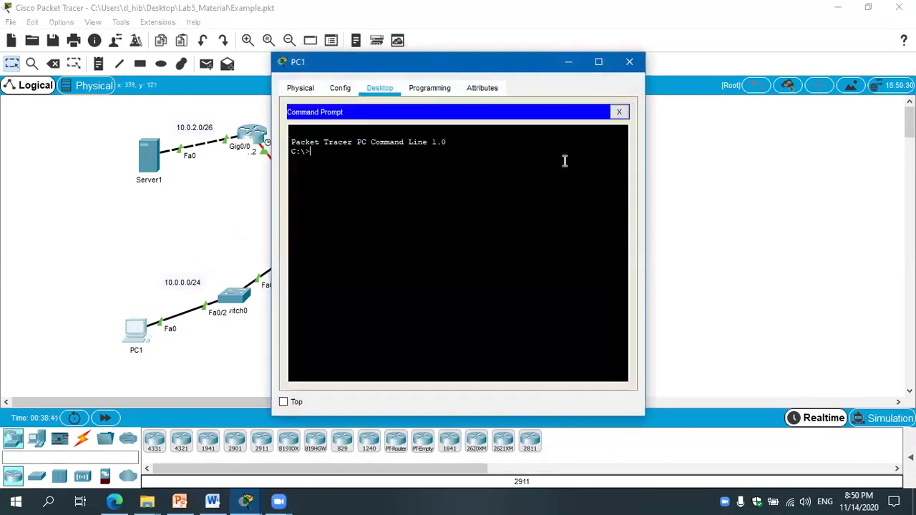
type("ping")
right_click(451, 316)
left_click(467, 340)
key("Return")
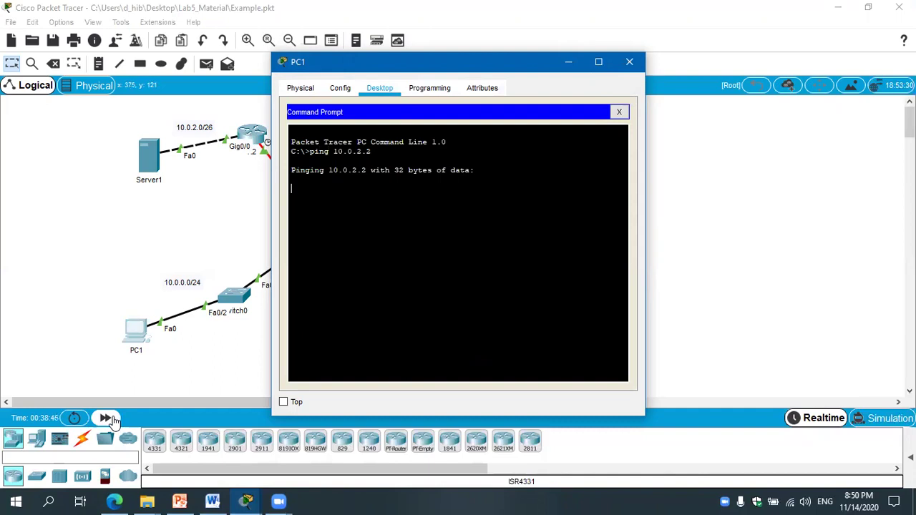
left_click(106, 417)
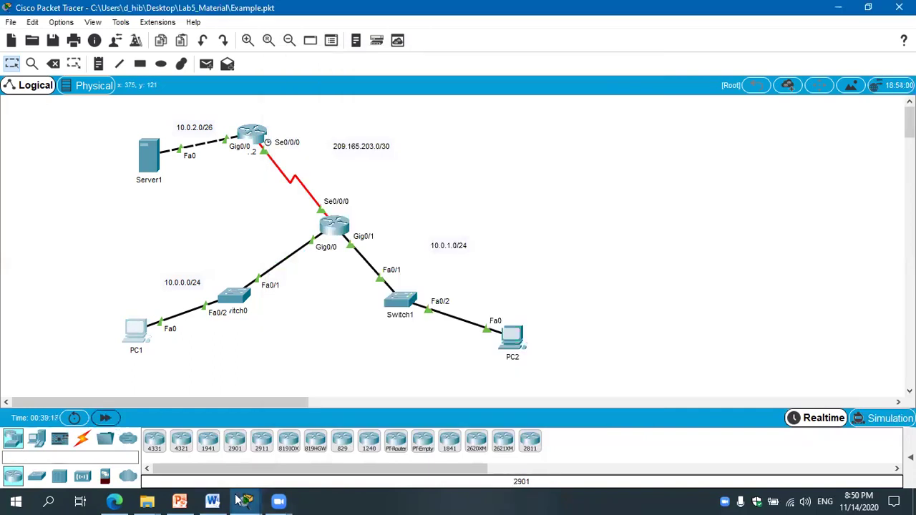
mouse_move(243, 501)
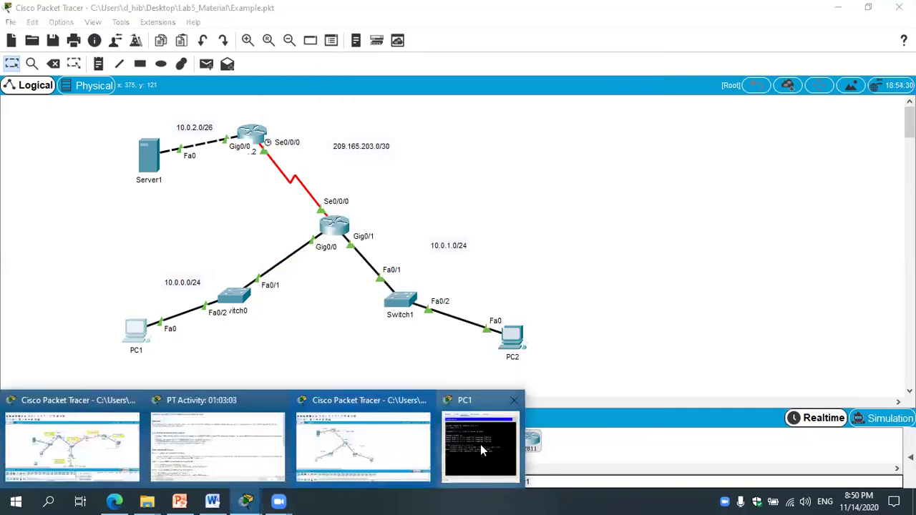
left_click(481, 447)
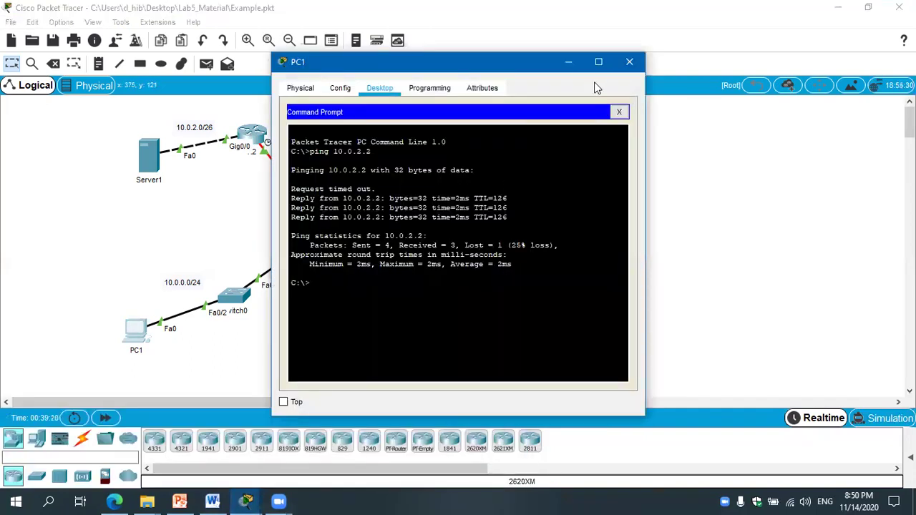
left_click(629, 62)
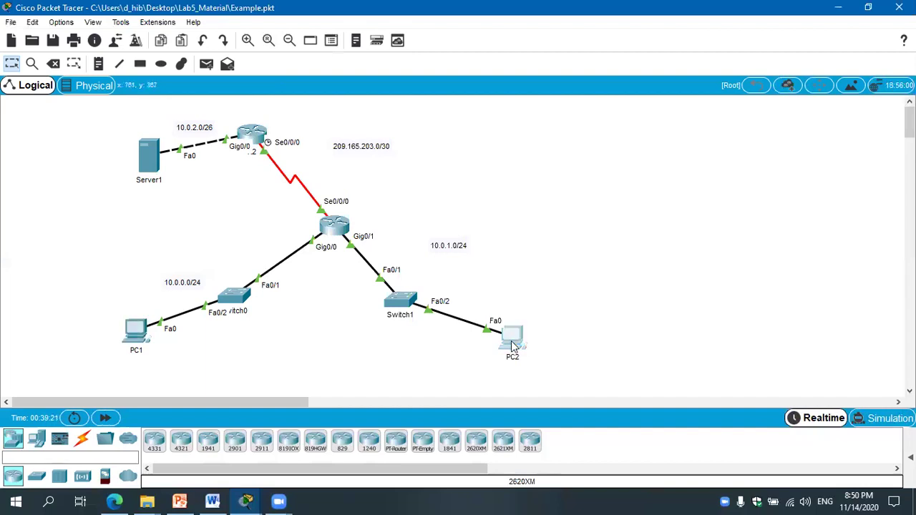
Ping 10.0.2.2 from PC2's command prompt, getting 4 replies with 0% loss.
left_click(513, 343)
left_click(569, 163)
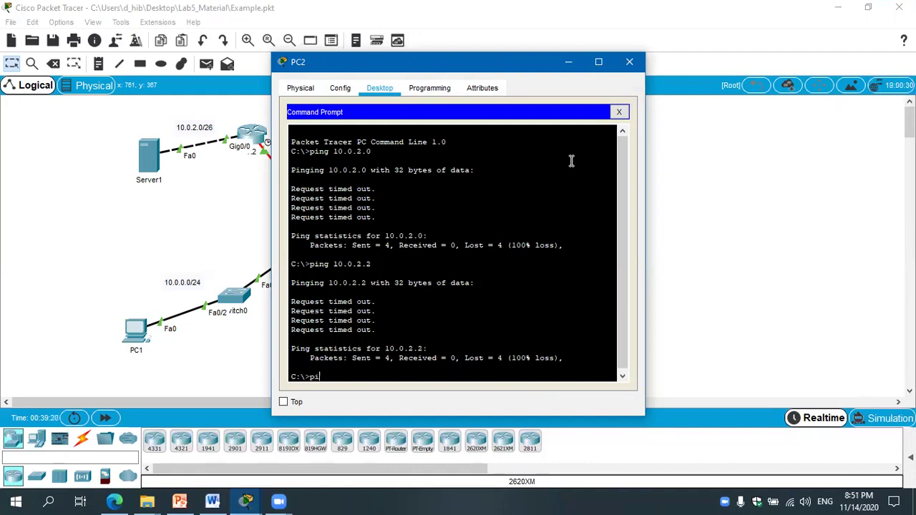
type("ping")
right_click(572, 164)
left_click(584, 187)
key("Return")
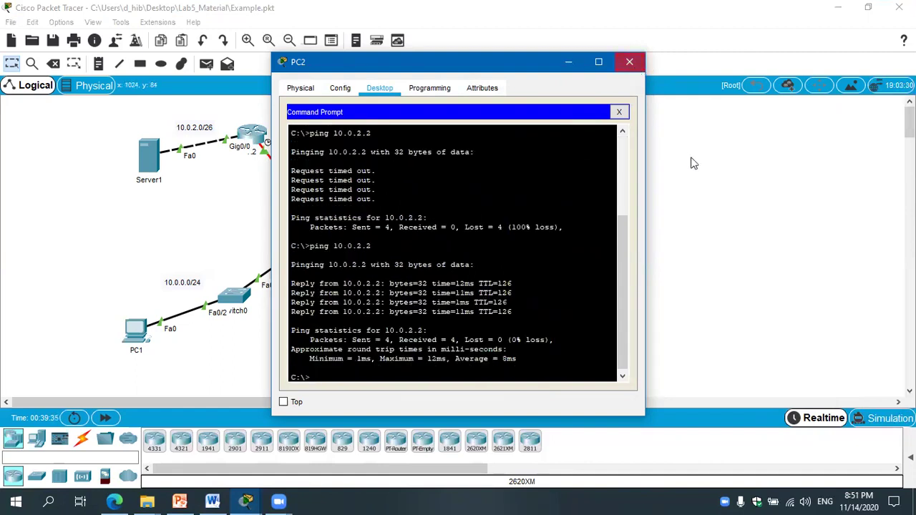
Read Part 3's upload steps in the manual, then show PC1's desktop apps down to Text Editor.
left_click(629, 63)
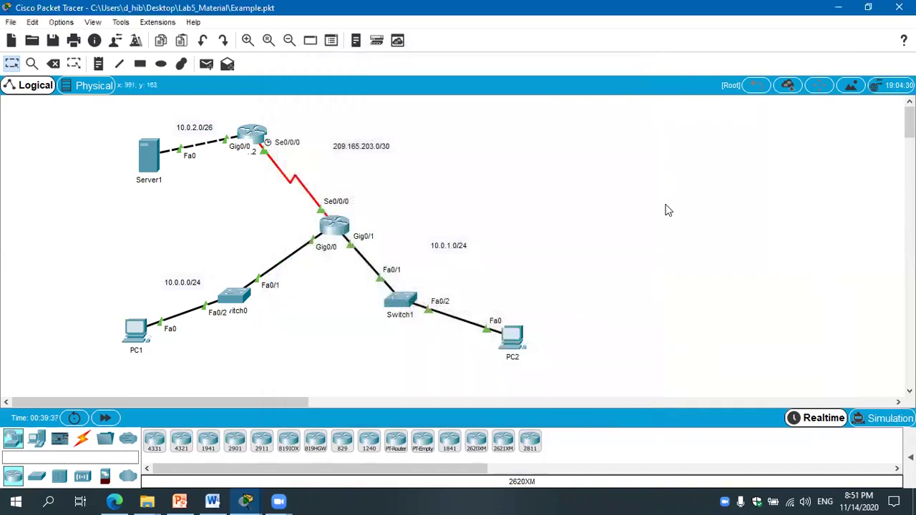
left_click(208, 502)
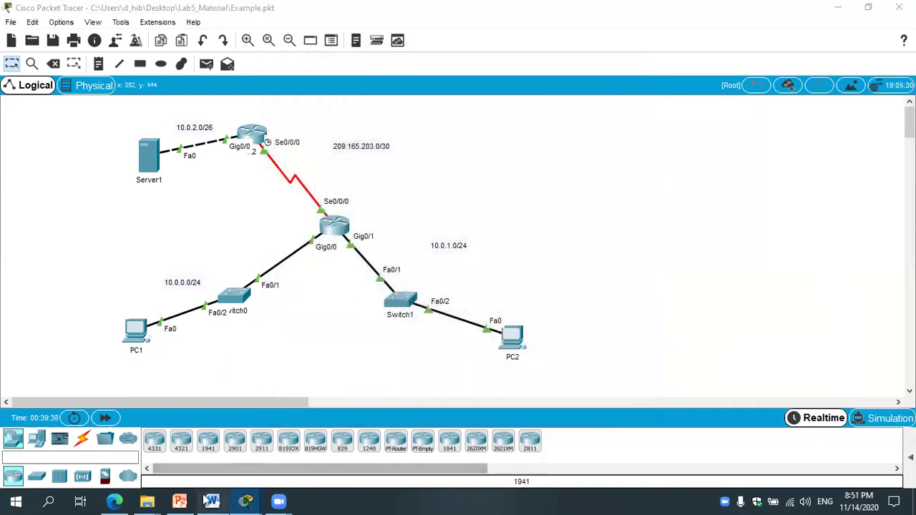
left_click_drag(910, 316, 910, 326)
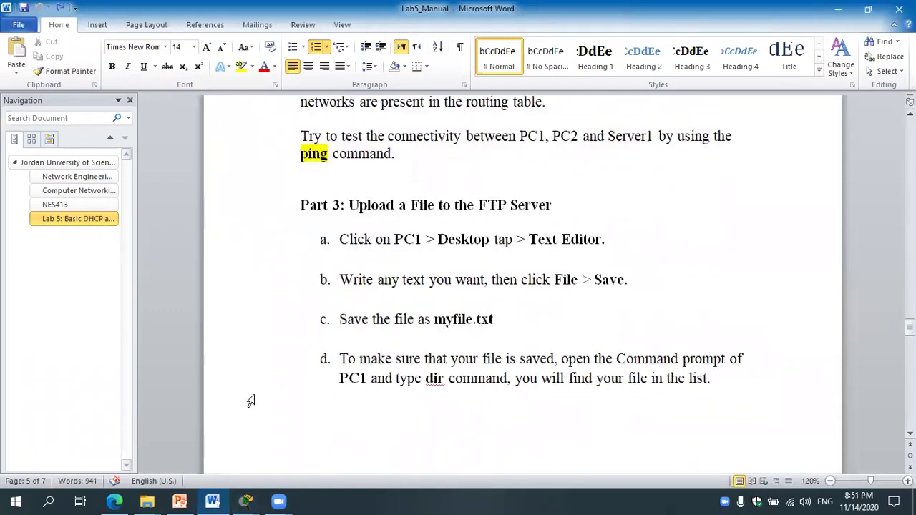
left_click(245, 501)
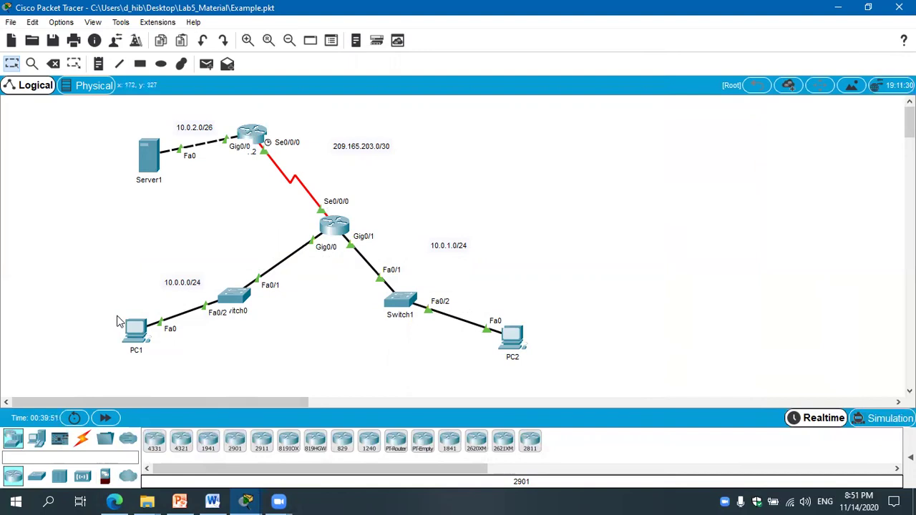
left_click(133, 330)
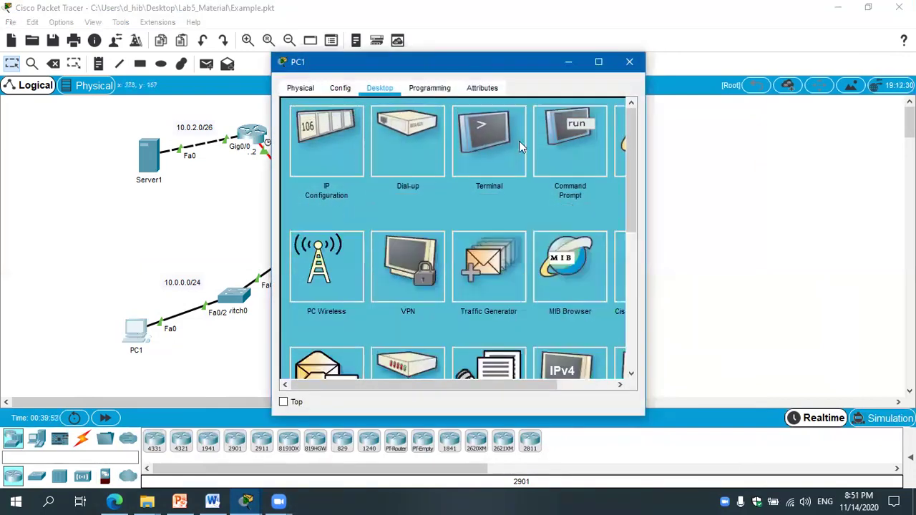
left_click_drag(634, 139, 635, 189)
Type NES413 in PC1's Text Editor and save it as test.txt.
left_click(385, 202)
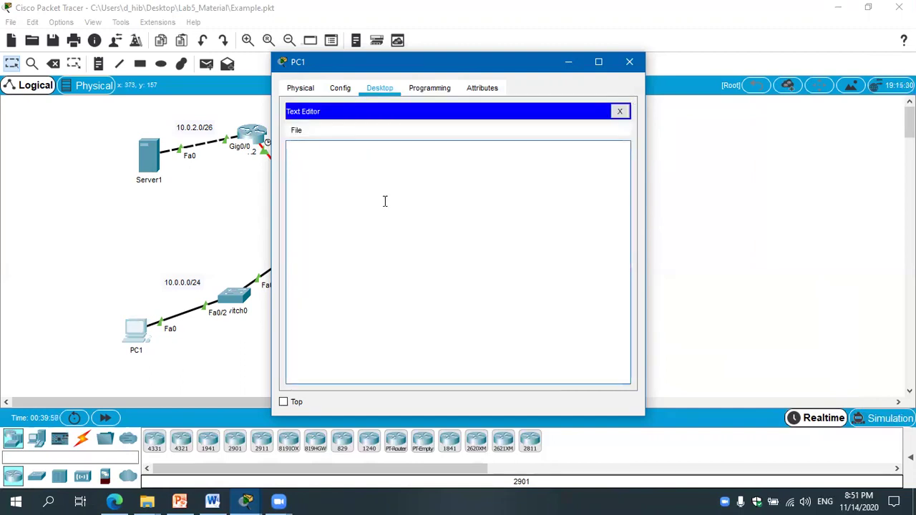
type("NES")
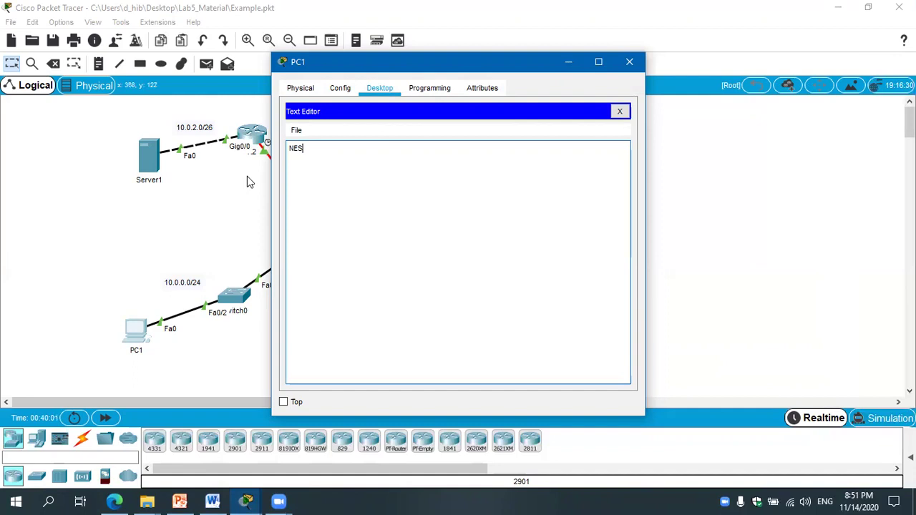
type("413")
left_click_drag(289, 148, 327, 149)
left_click(297, 179)
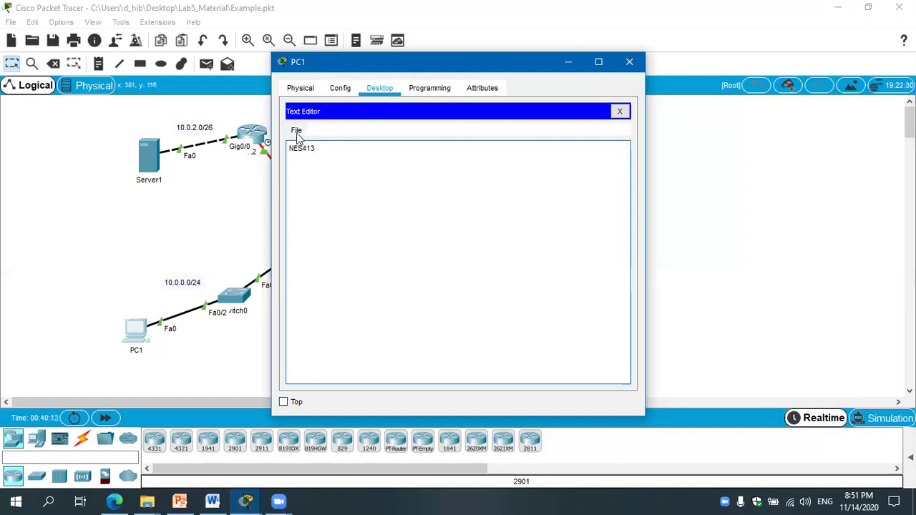
left_click(296, 131)
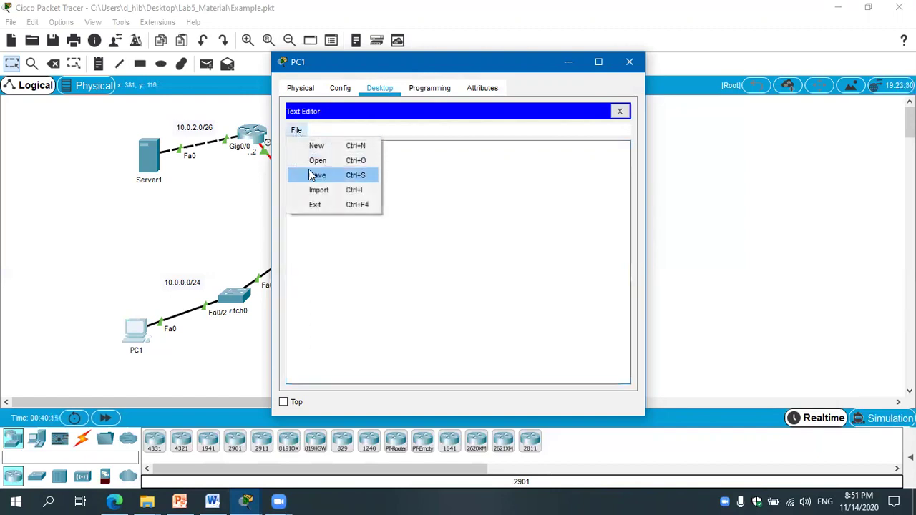
left_click(315, 175)
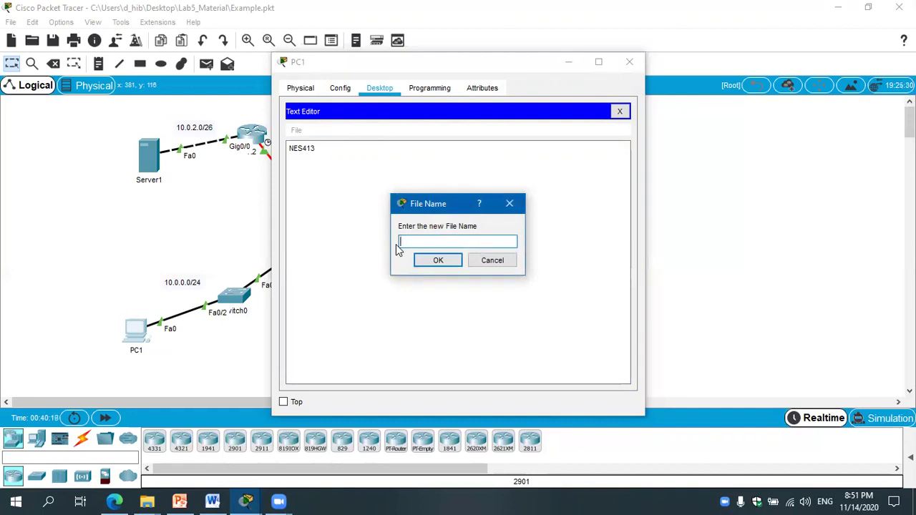
type("test.txt")
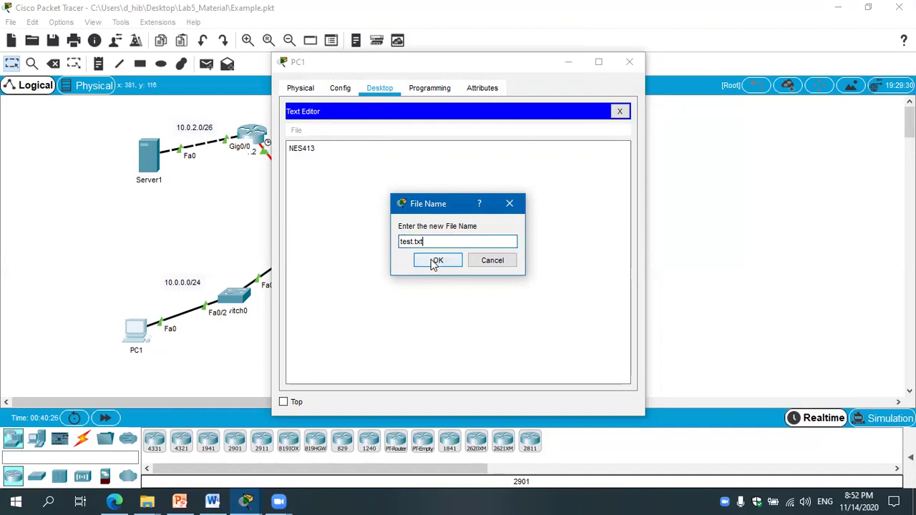
left_click(434, 260)
Run dir on PC1 to confirm test.txt (6 bytes) sits beside sampleFile.txt.
left_click(619, 111)
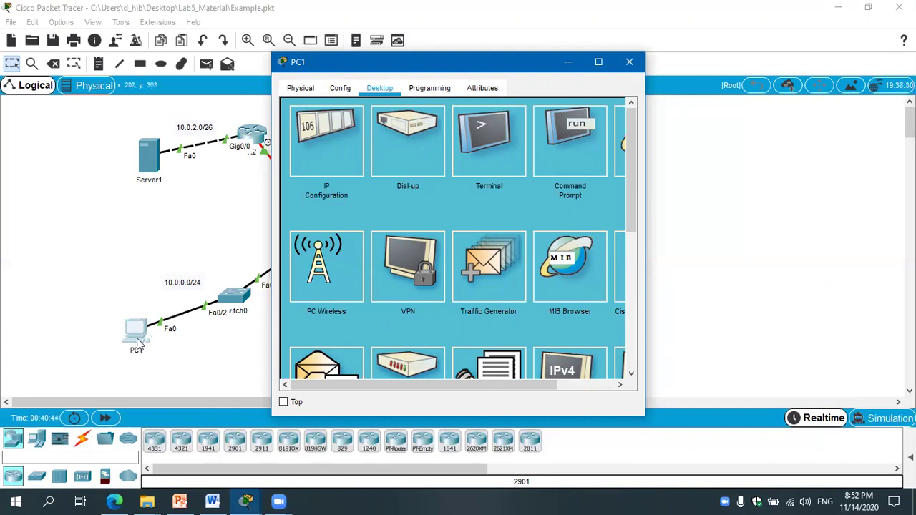
left_click(569, 158)
type("dir")
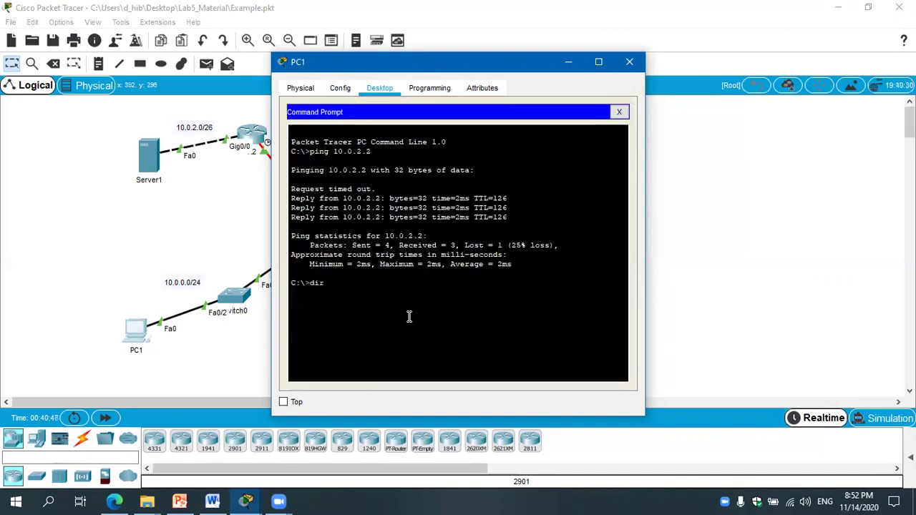
key("Return")
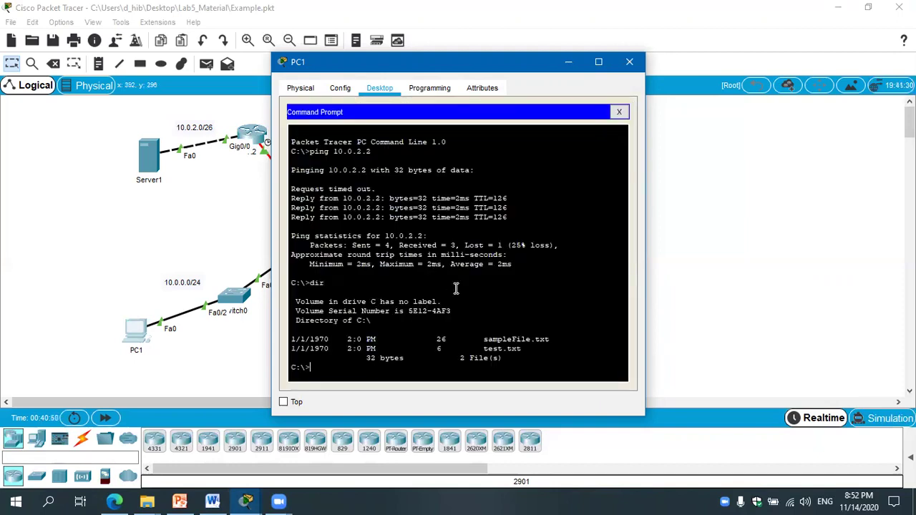
double_click(439, 349)
left_click(450, 349)
left_click_drag(374, 65, 490, 55)
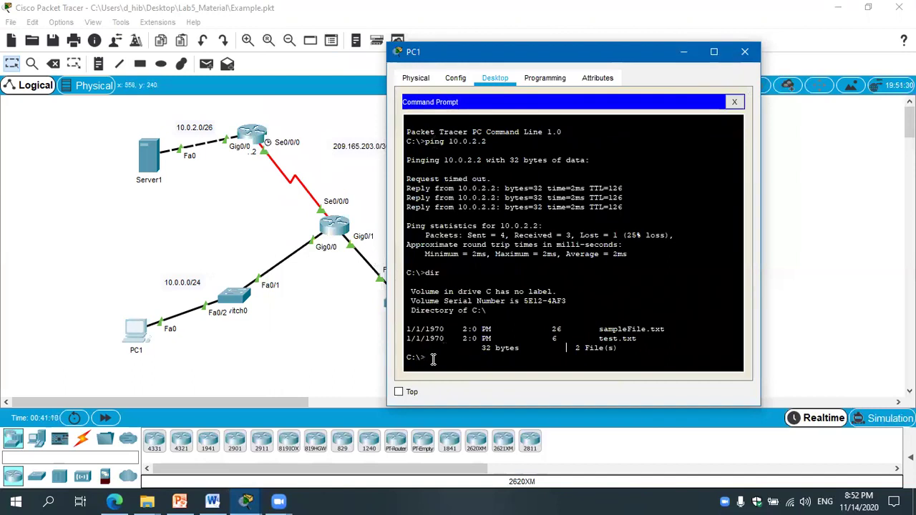
From PC1, connect by FTP to 10.0.2.2 and log in as admin.
type("ftp")
right_click(476, 366)
left_click(491, 388)
key("Return")
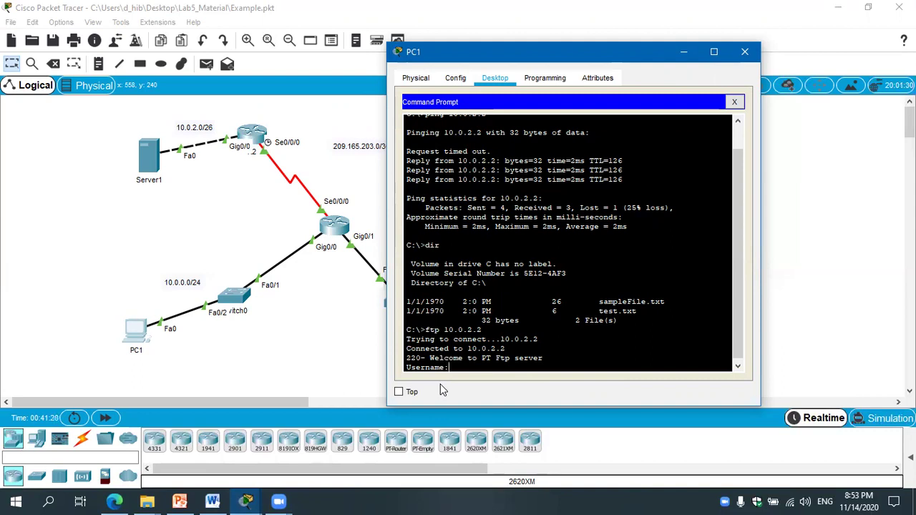
type("admin")
key("Return")
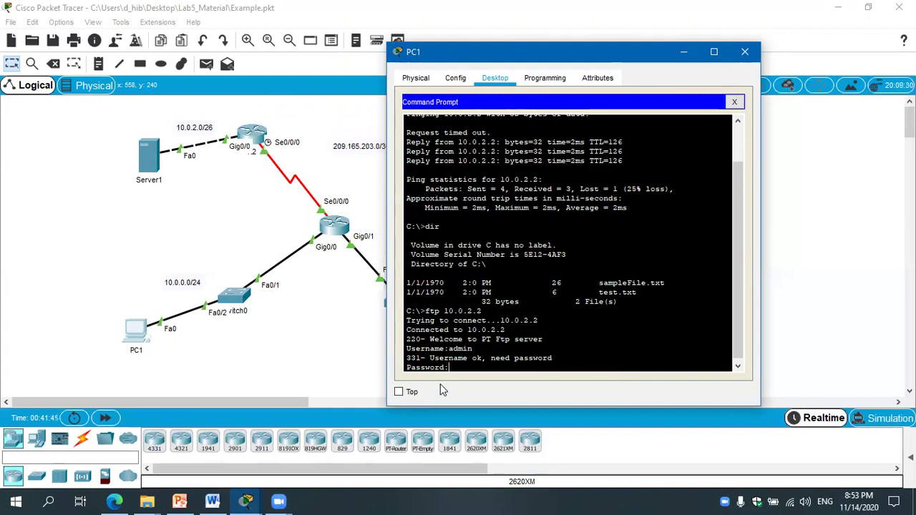
key("Return")
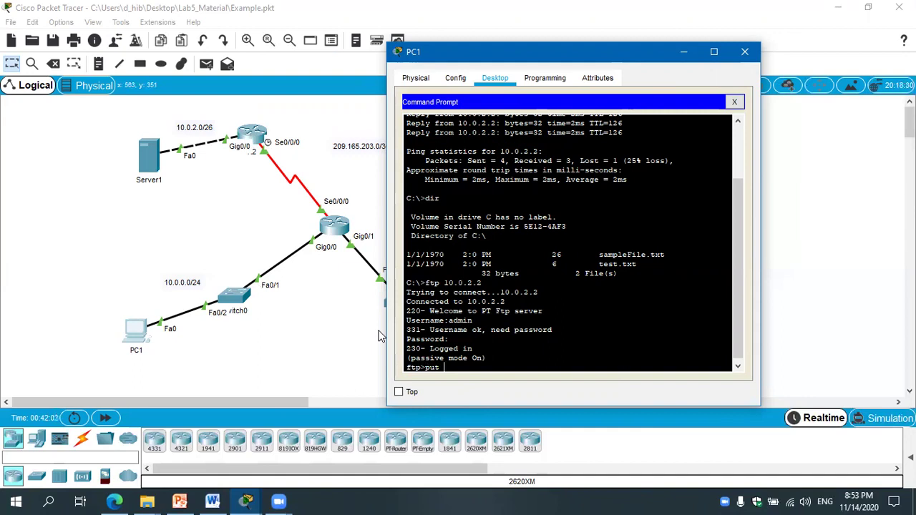
Upload test.txt to Server1 with put, completing a 6-byte transfer.
type("text.")
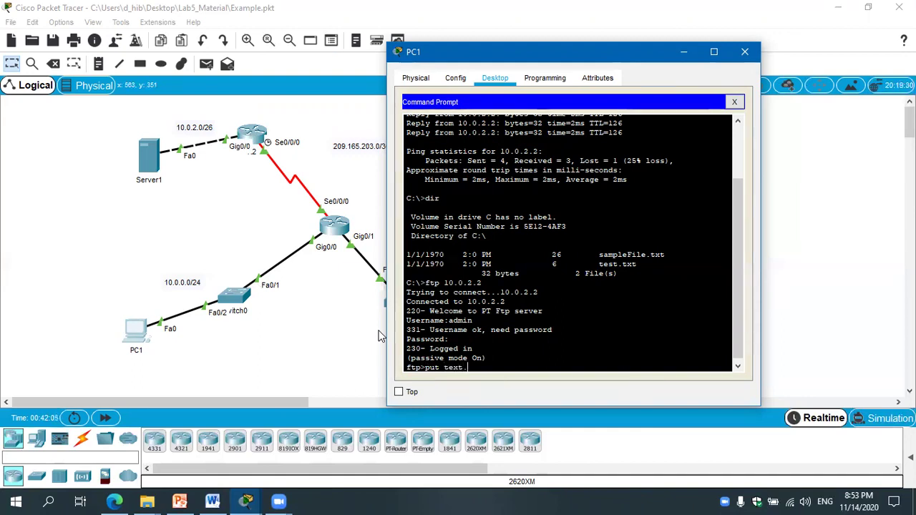
key("BackSpace")
key("BackSpace")
type("st.txt")
key("Return")
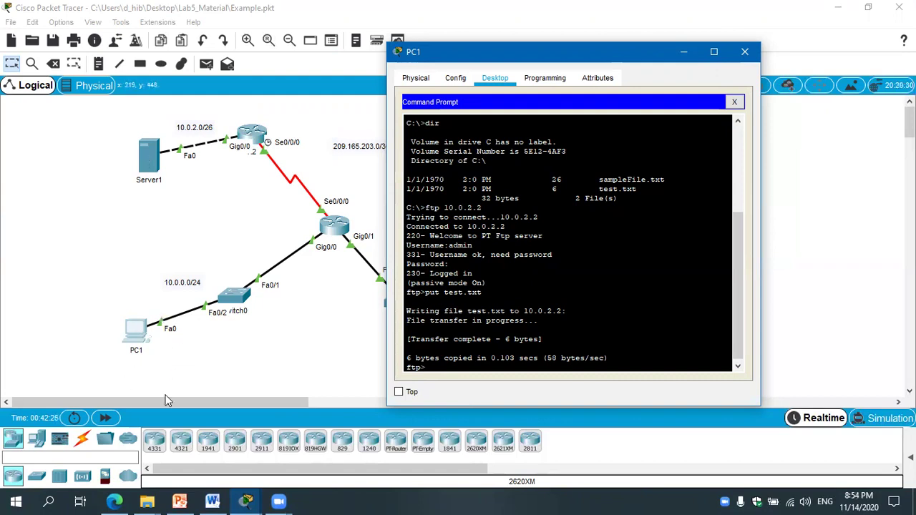
List the FTP server's files to confirm test.txt (6 bytes) is there.
type("dir")
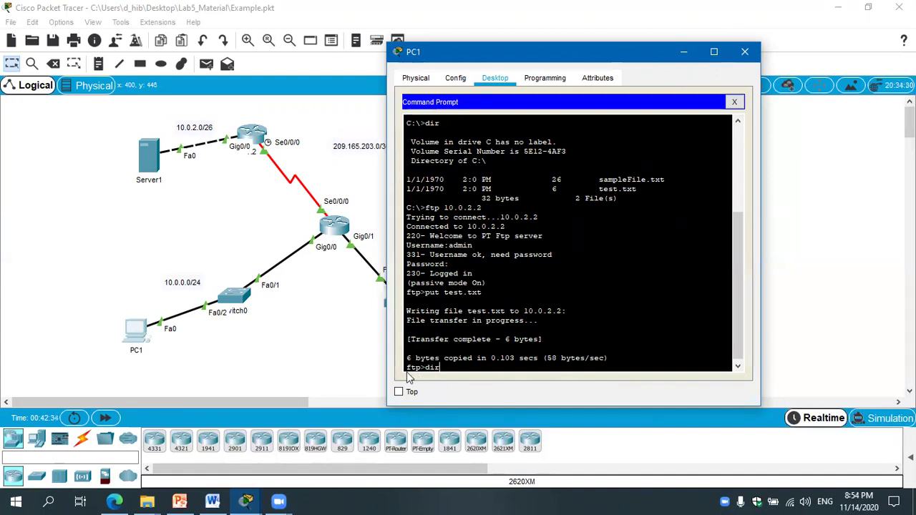
key("Return")
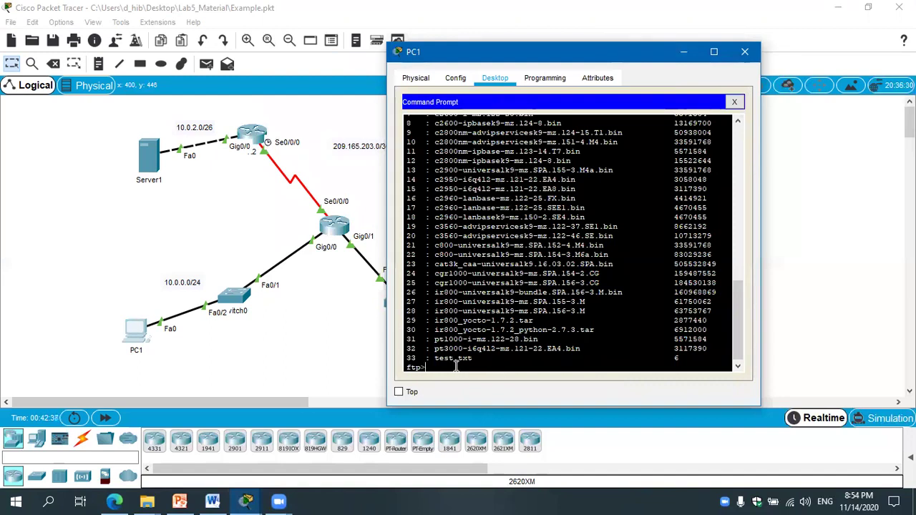
left_click_drag(481, 358, 410, 360)
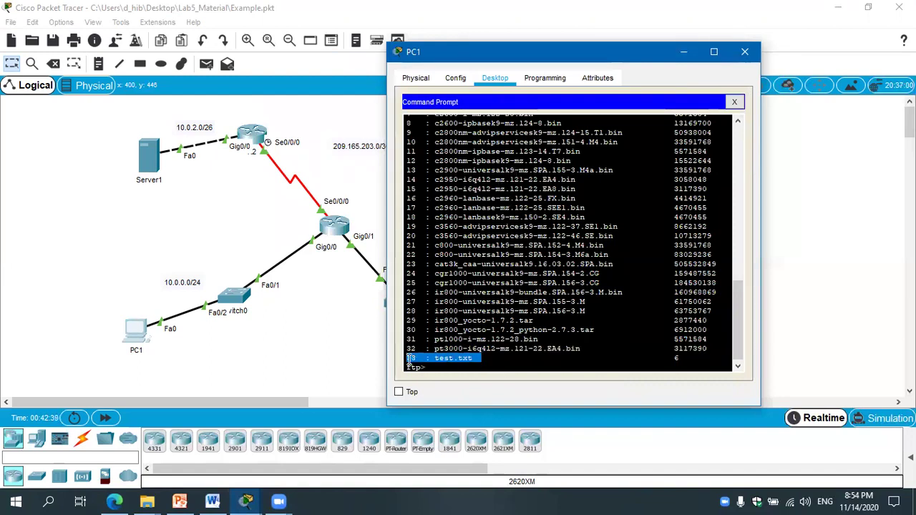
left_click(612, 364)
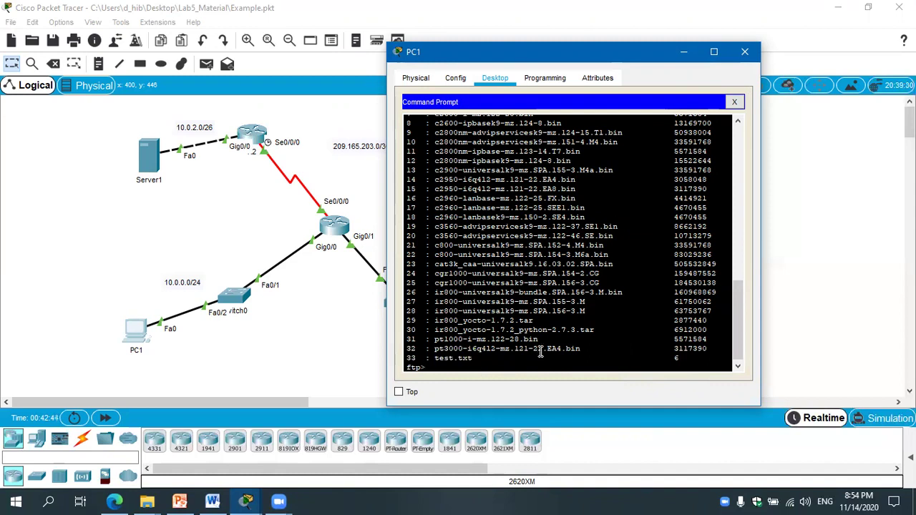
Quit the FTP session and close PC1's window.
type("quit")
key("Return")
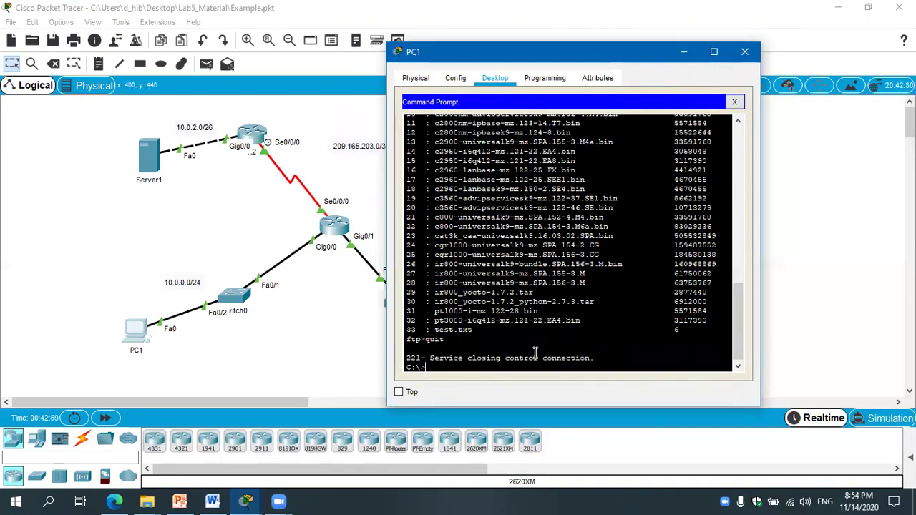
left_click_drag(427, 367, 405, 368)
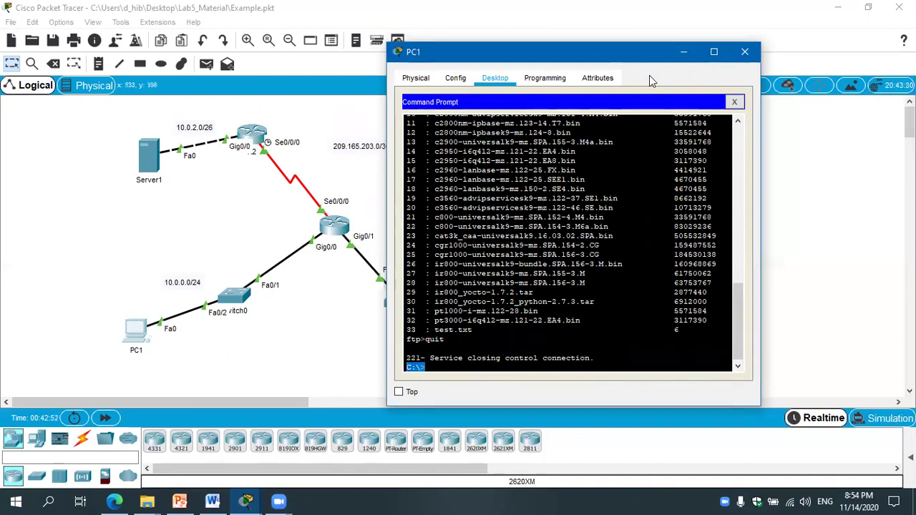
left_click(745, 52)
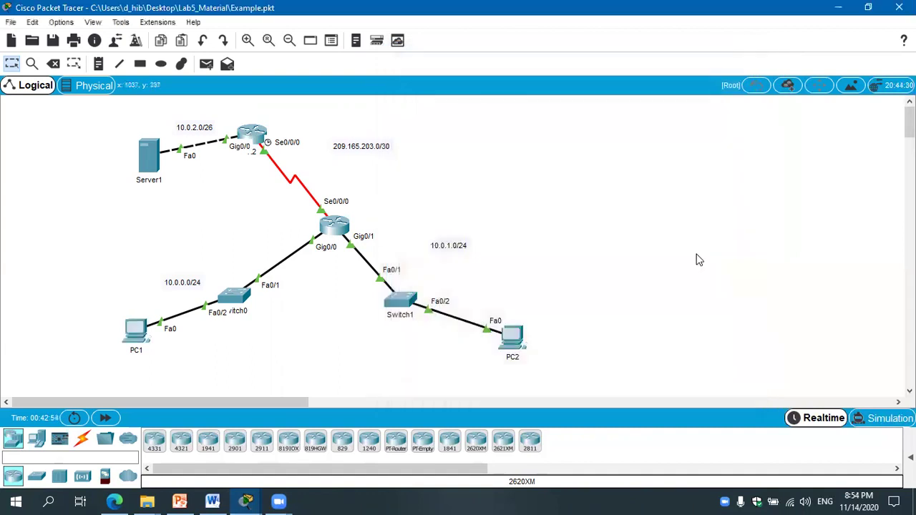
Open PC2's Command Prompt and connect by FTP to 10.0.2.2.
left_click(517, 338)
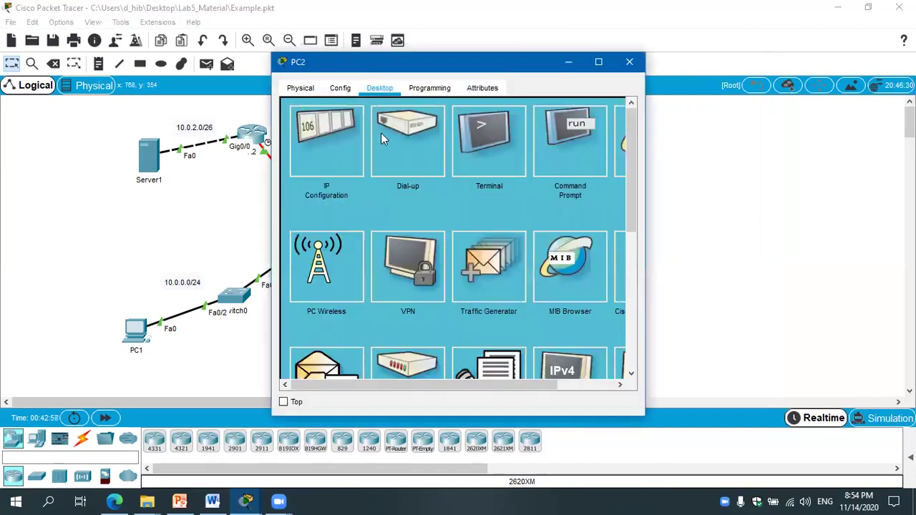
left_click(572, 164)
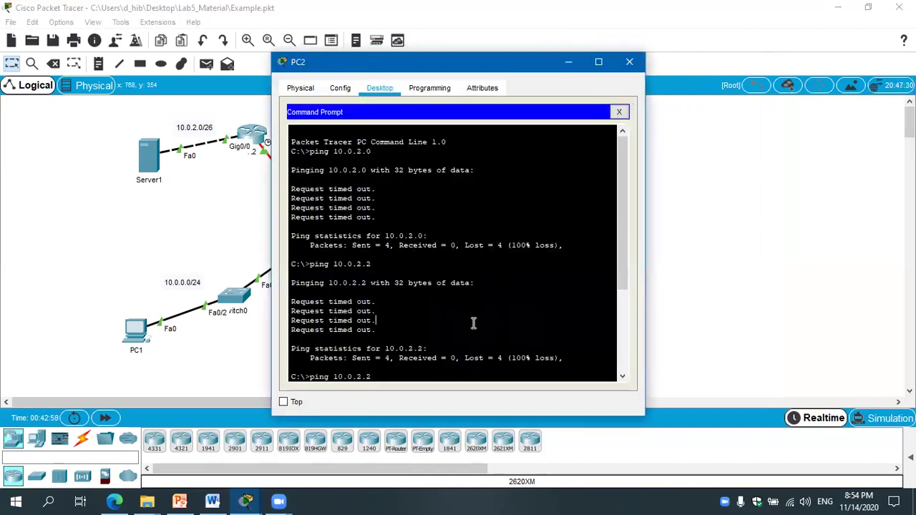
scroll(473, 324, "down", 5)
type("ftp")
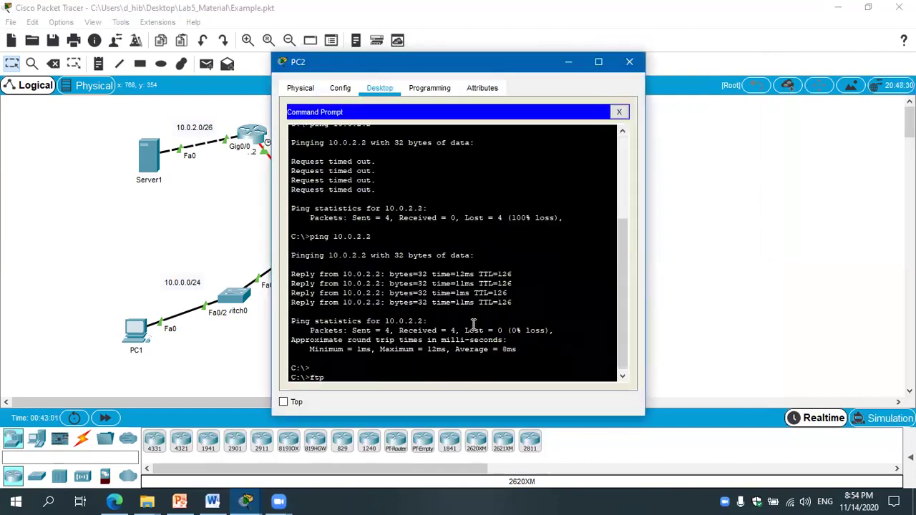
right_click(475, 323)
left_click(498, 348)
key("Return")
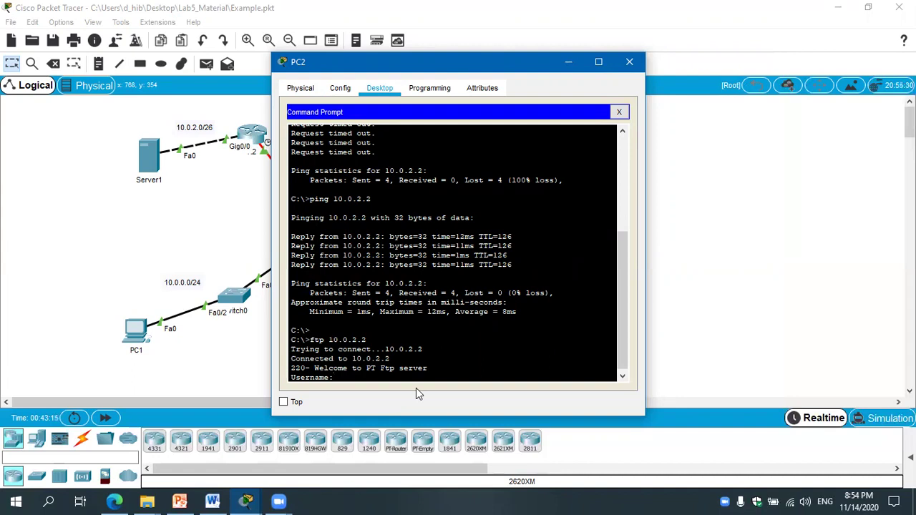
Log in with the read-only user account and get test.txt.
type("user")
key("Return")
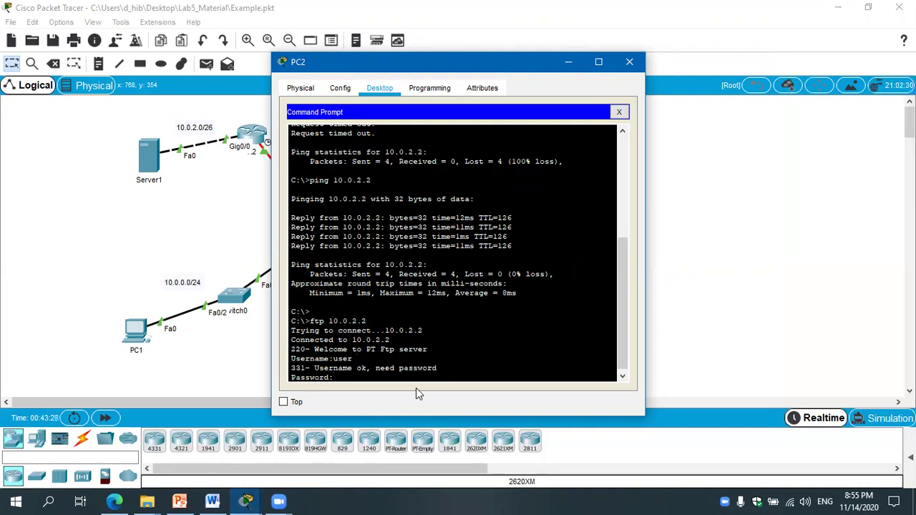
key("Return")
type("get")
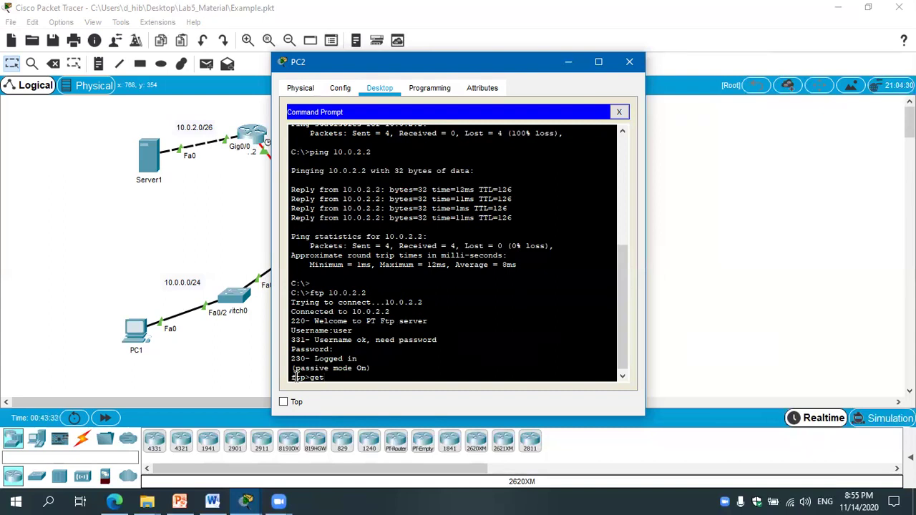
left_click_drag(306, 377, 288, 377)
left_click(314, 381)
type("test.txt")
key("Return")
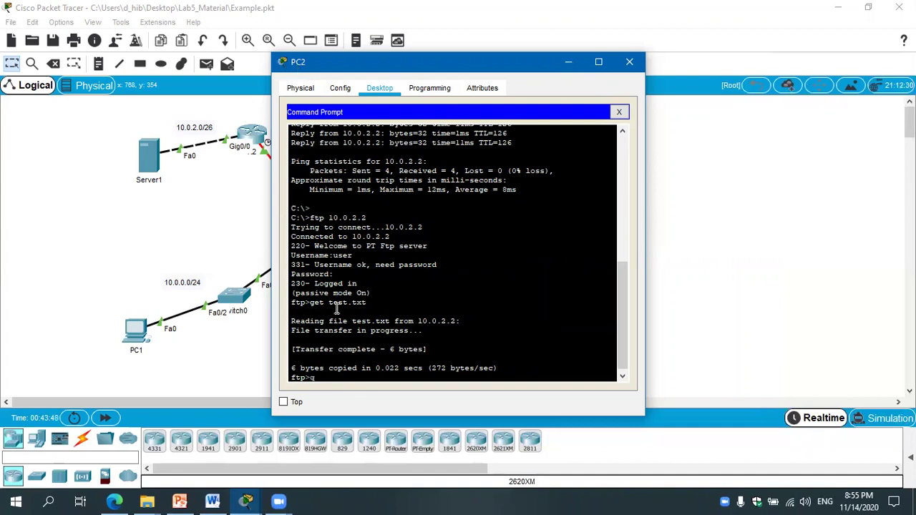
Quit FTP and run dir to confirm test.txt (6 bytes) is on PC2.
key("Return")
key("Return")
key("Return")
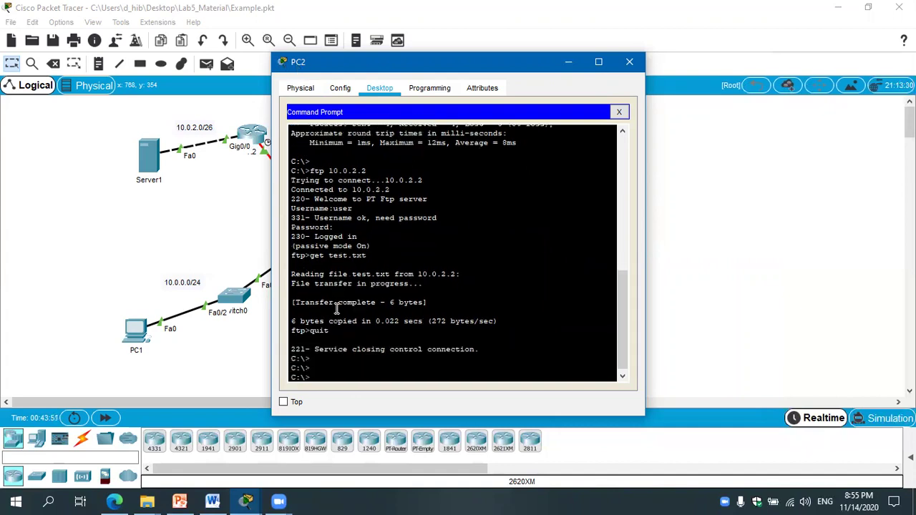
type("dir")
key("Return")
left_click_drag(438, 359, 544, 359)
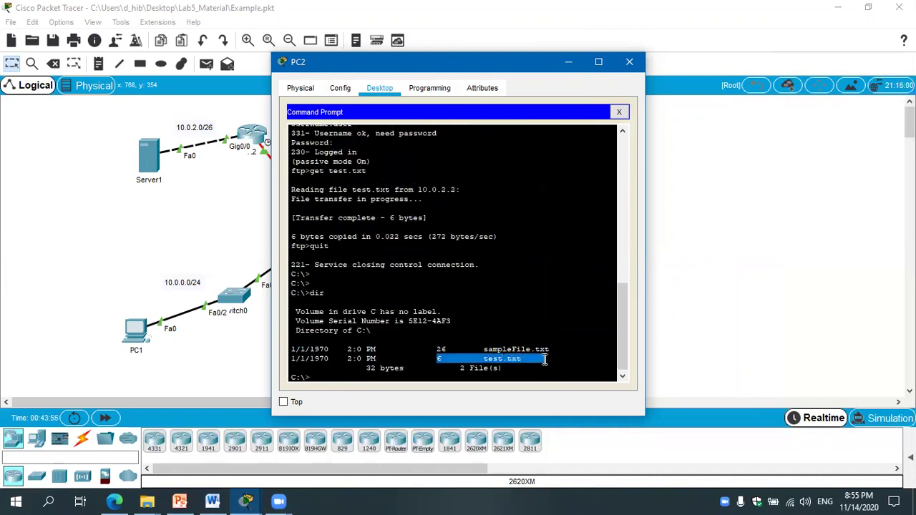
Close PC2, then review Server1's FTP accounts: admin (RWDNL) and user (RL).
left_click(630, 62)
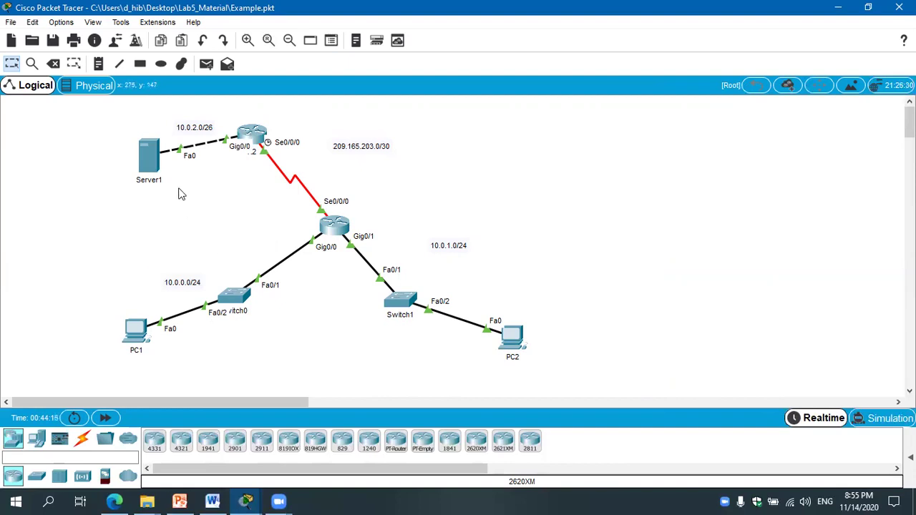
left_click(157, 166)
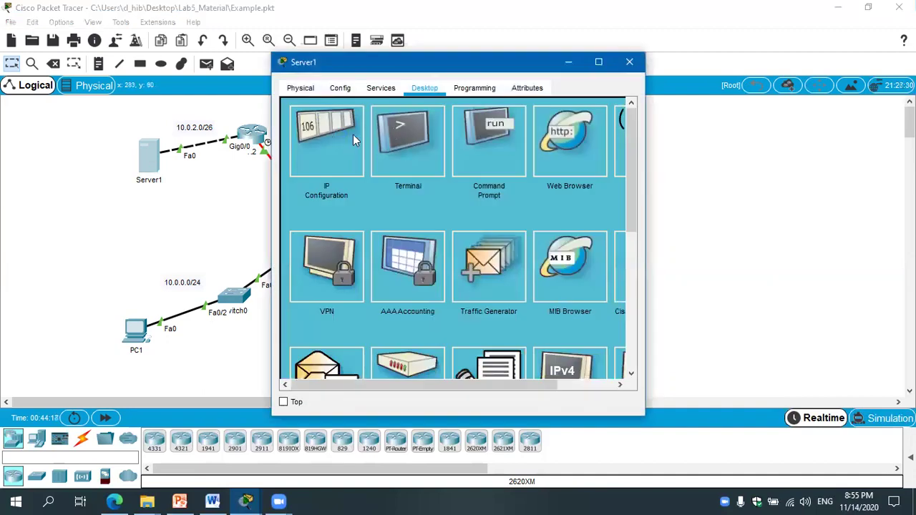
left_click(381, 89)
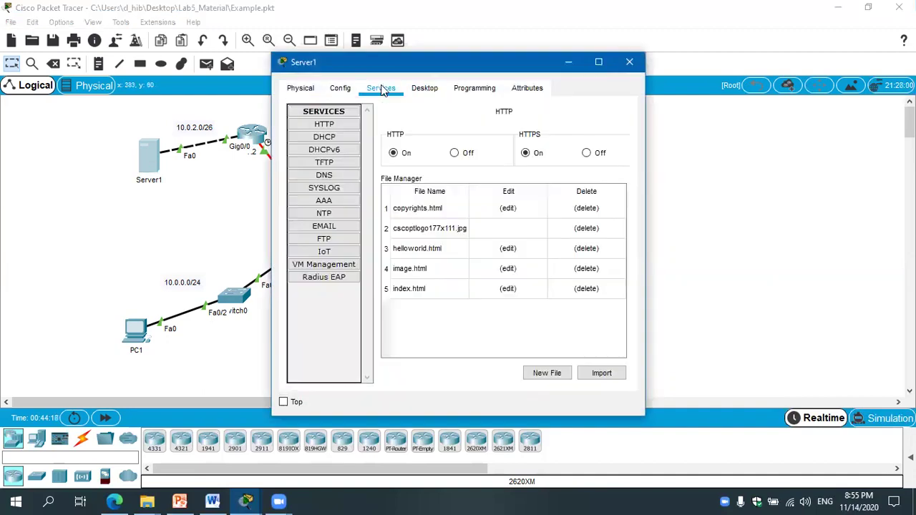
left_click(350, 239)
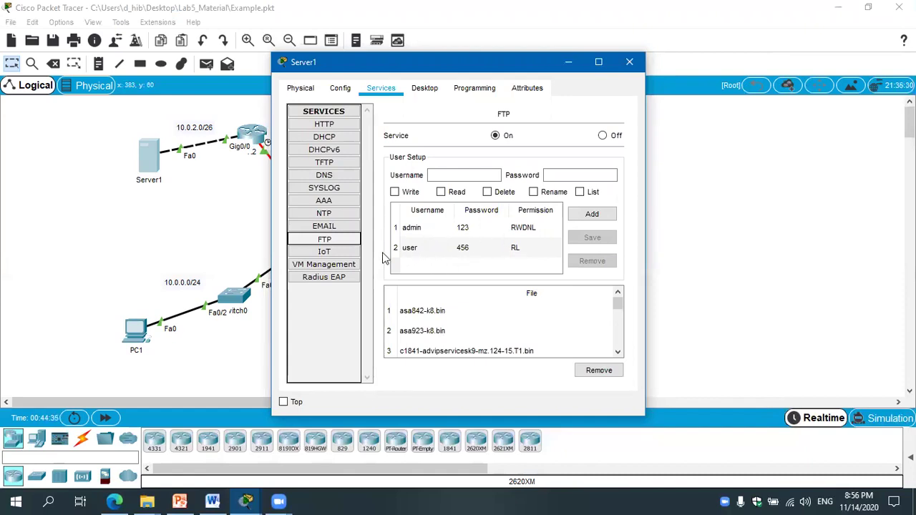
left_click(629, 63)
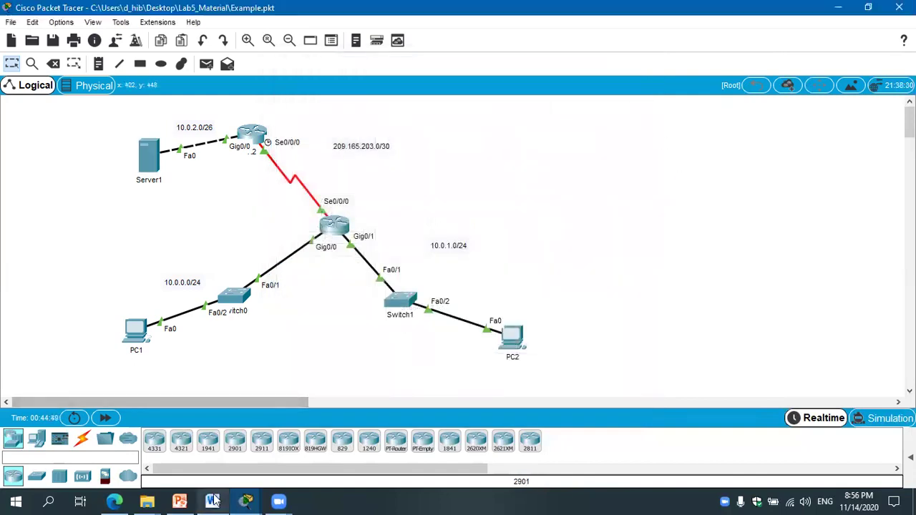
left_click(212, 501)
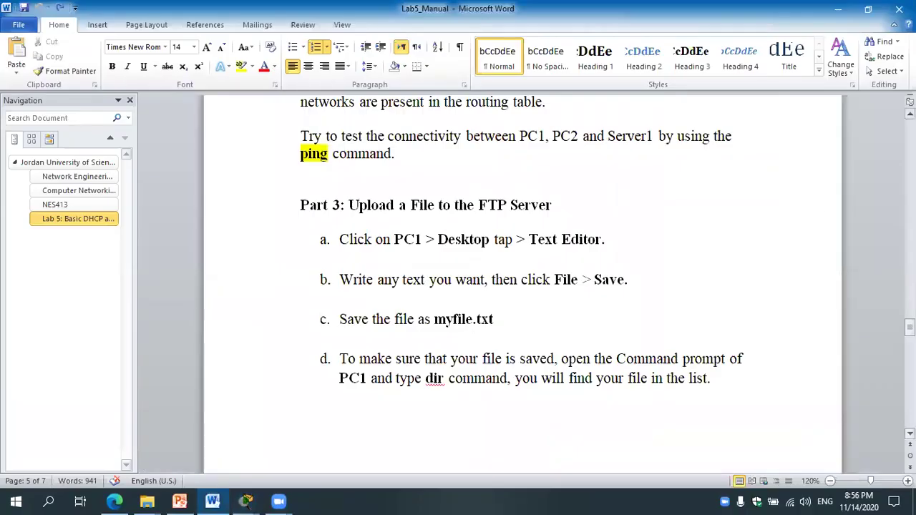
left_click_drag(910, 328, 910, 174)
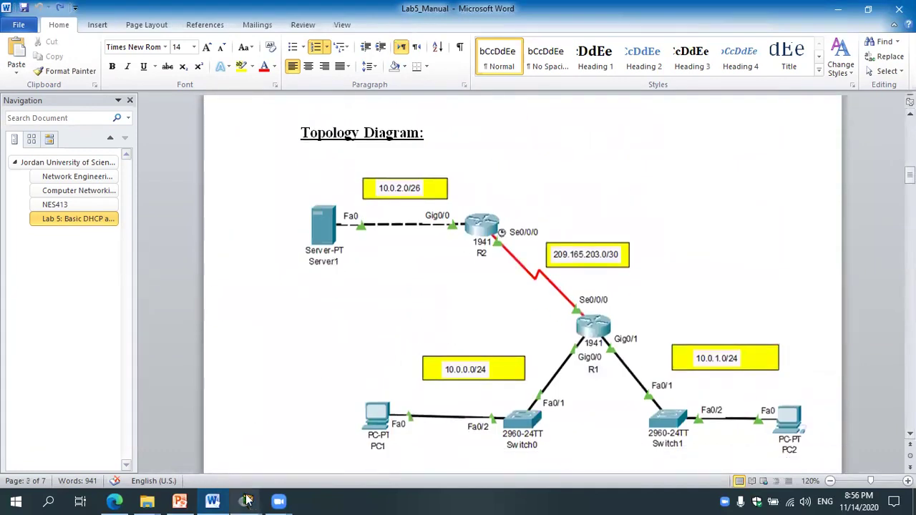
mouse_move(245, 500)
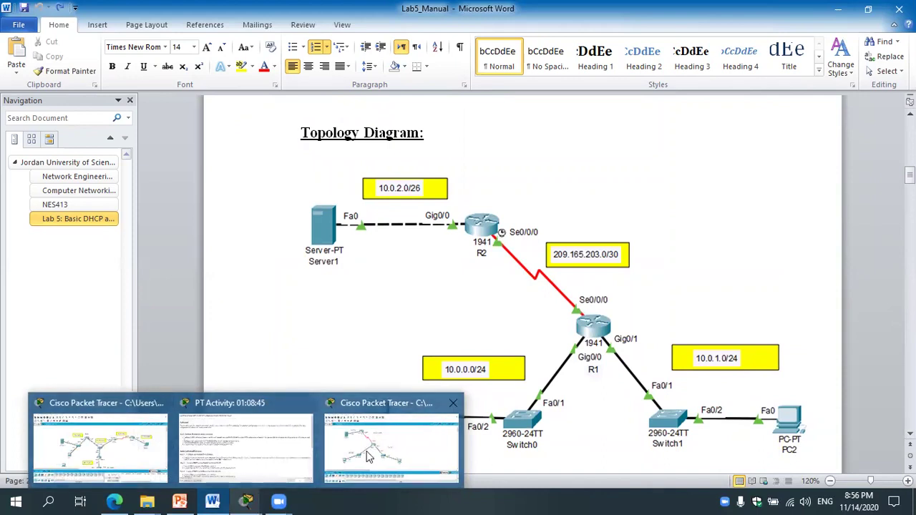
left_click(369, 458)
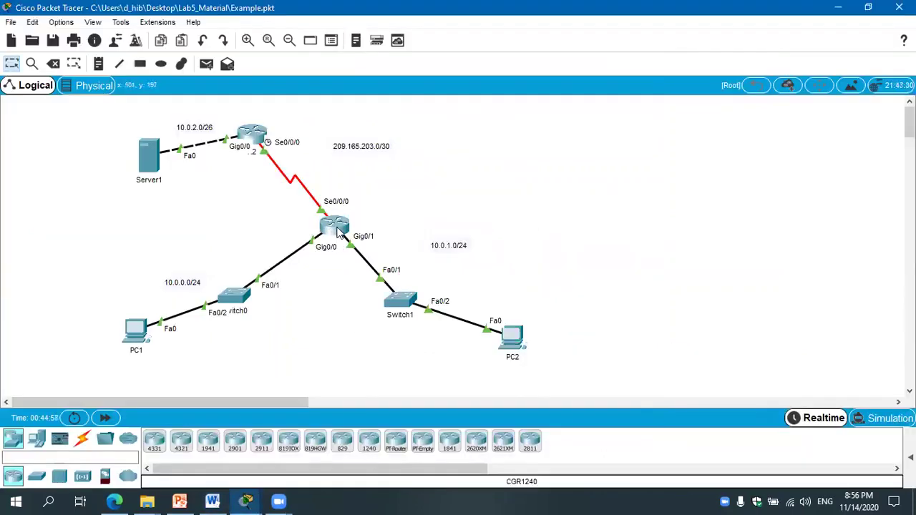
Open Server1's IP Configuration to check 10.0.2.2, mask 255.255.255.192, gateway 10.0.2.1.
mouse_move(335, 232)
left_click(148, 159)
left_click(428, 89)
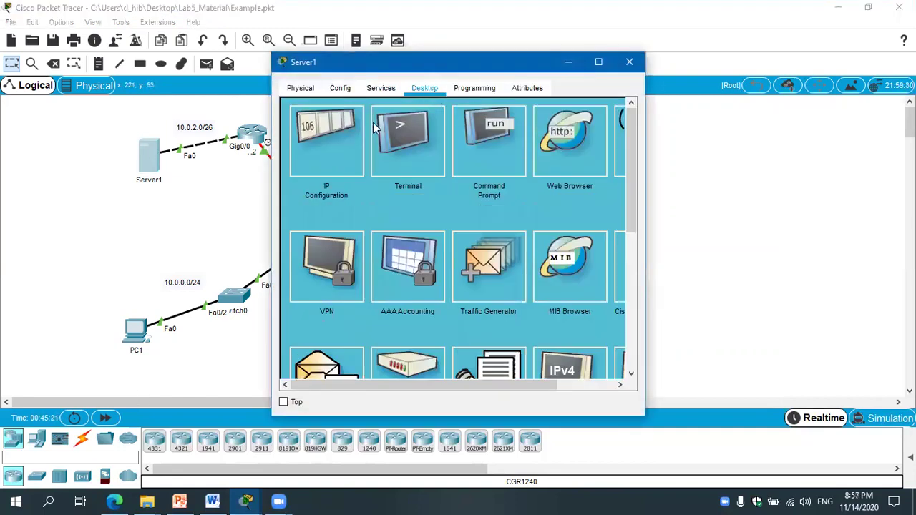
left_click(333, 127)
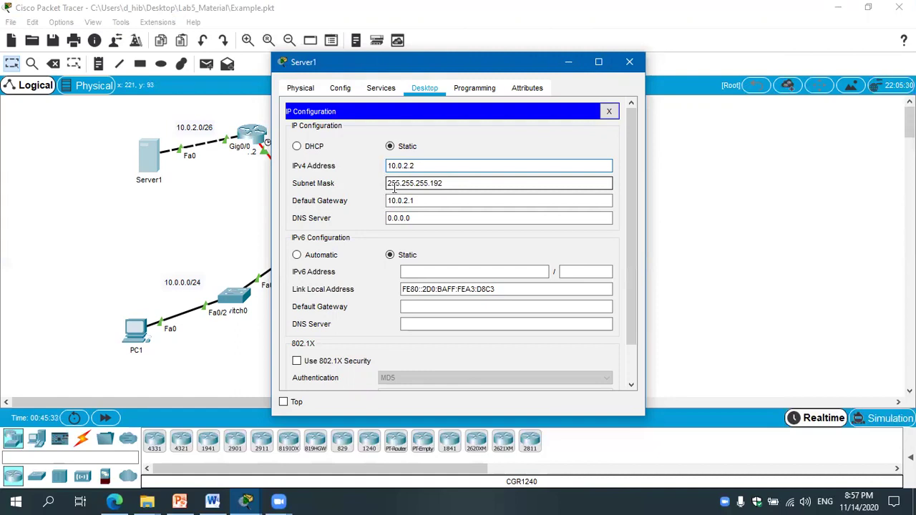
left_click(452, 184)
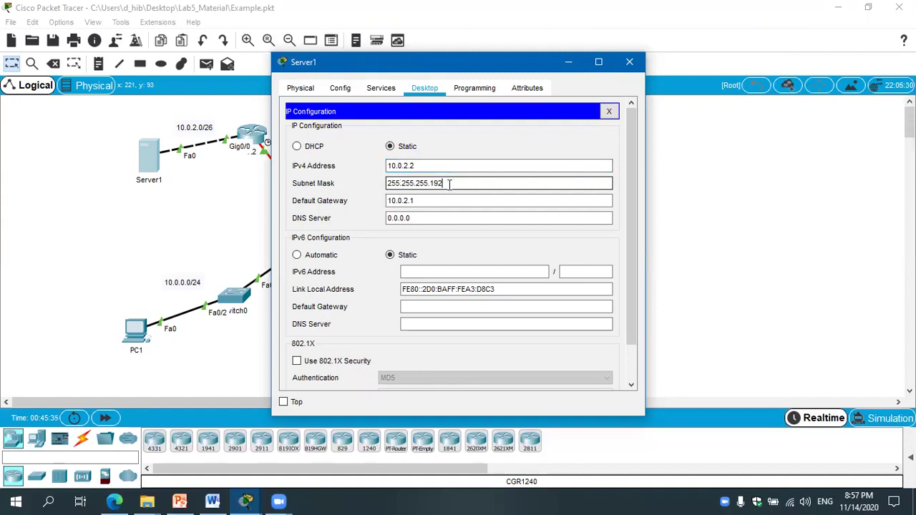